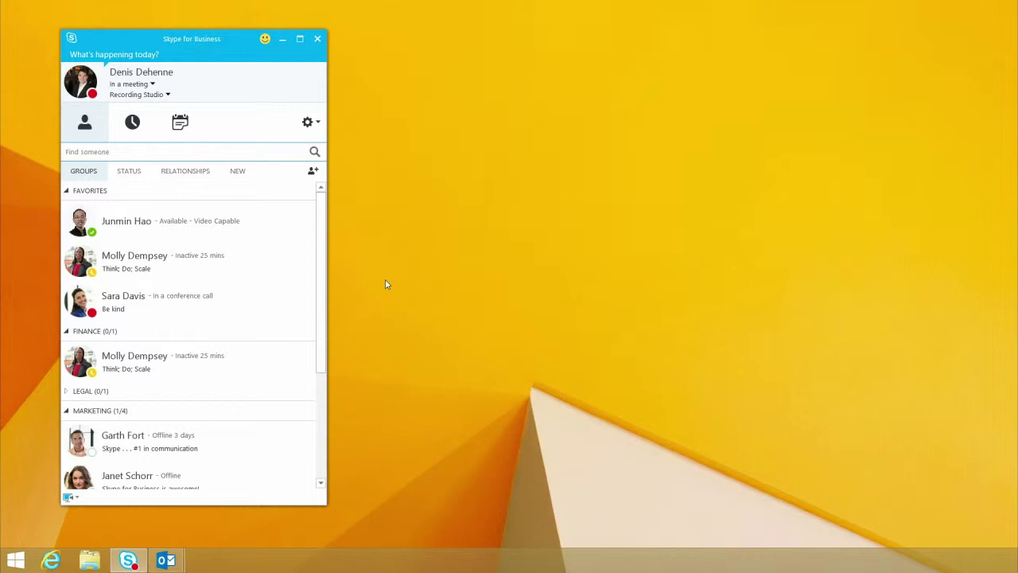
Step: Set the personal status note to "recording a train the Trainer session"
click(181, 56)
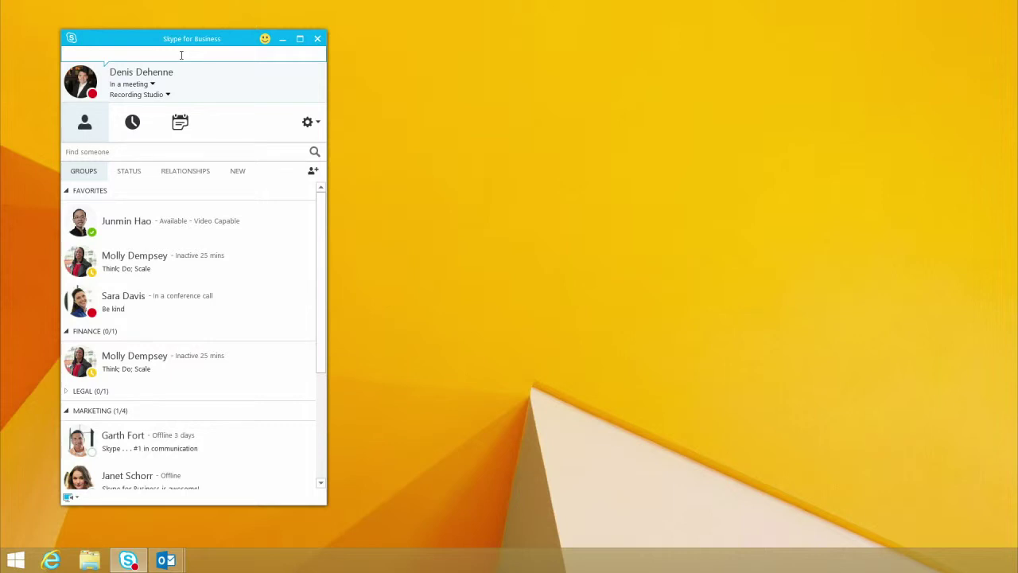
text(recording a train the Trainer session)
click(368, 118)
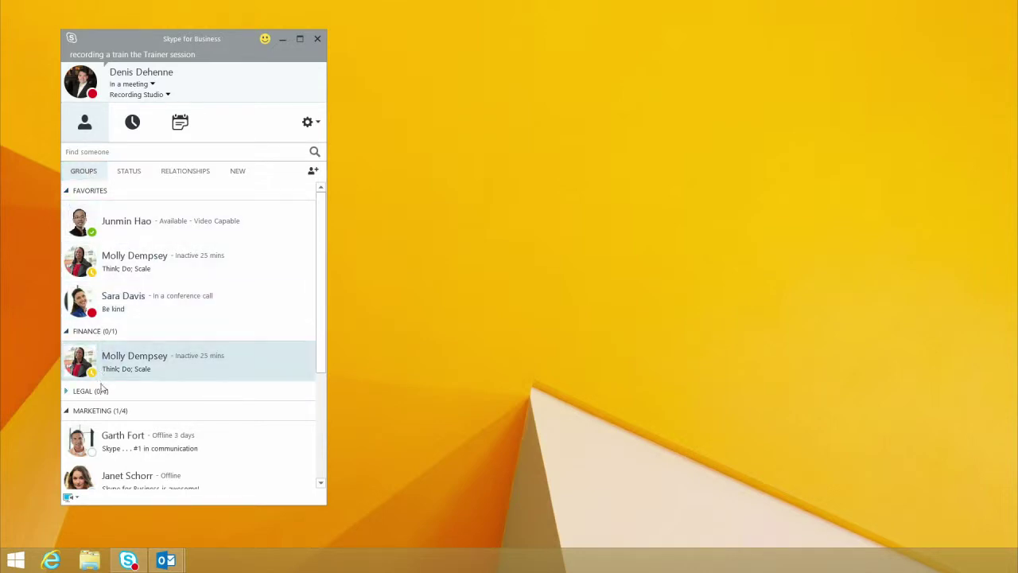
Step: View the contact list by status and by relationships, and return to the groups view
click(129, 173)
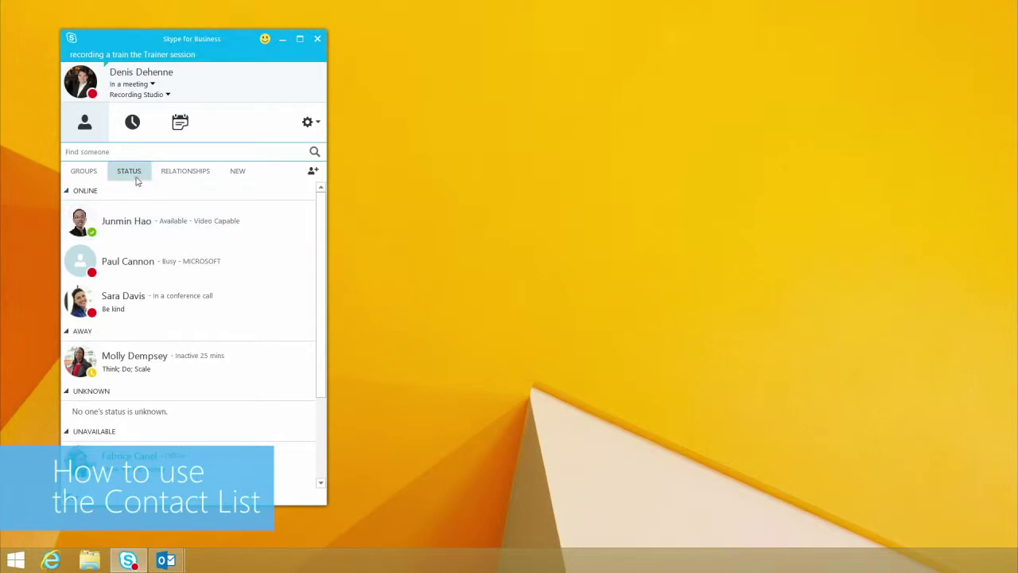
click(171, 174)
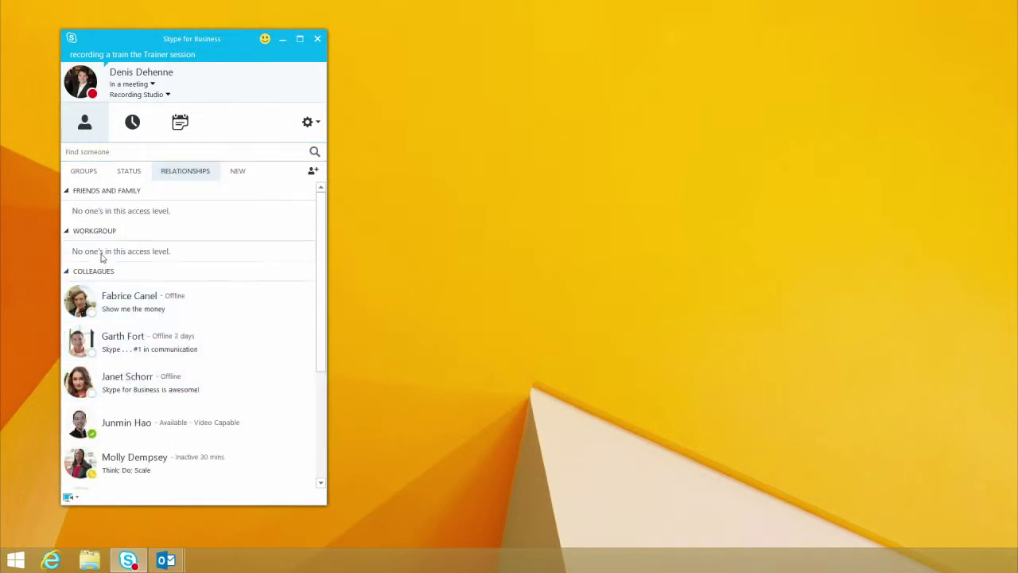
click(85, 172)
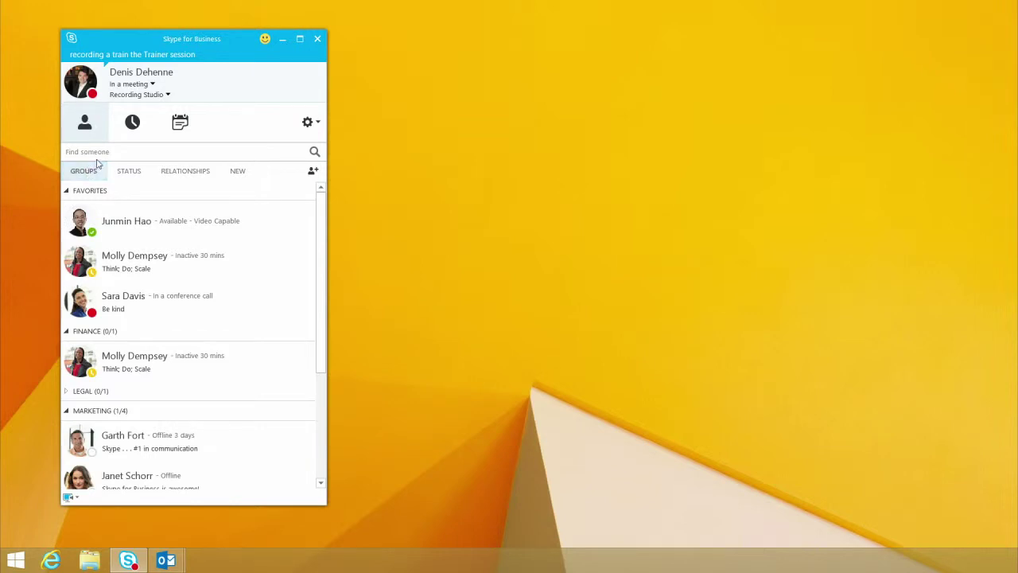
Step: Search the directory for the Finance auditor by full name and add this contact to Favorites
click(101, 152)
text(katie jordan)
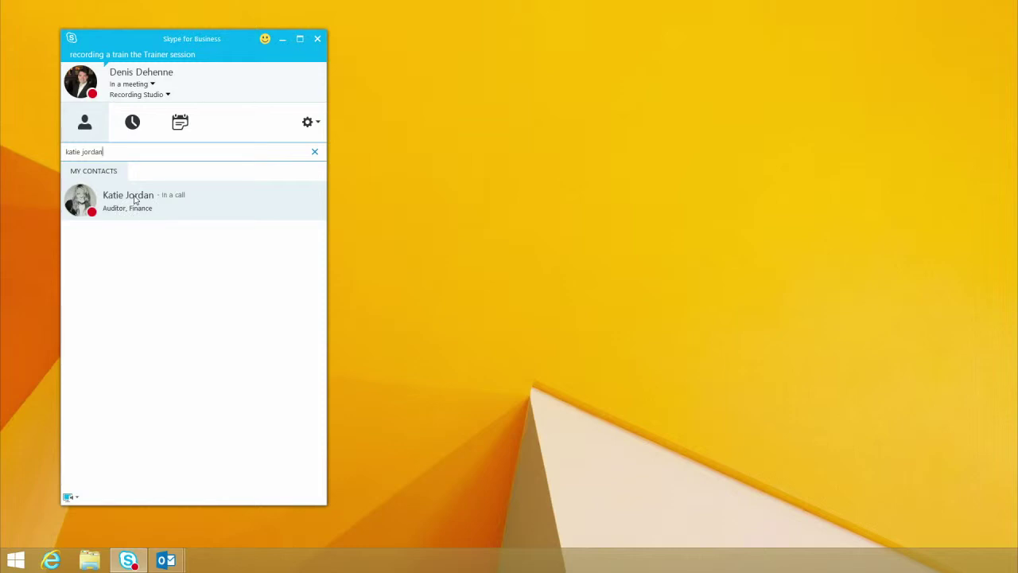
right_click(135, 200)
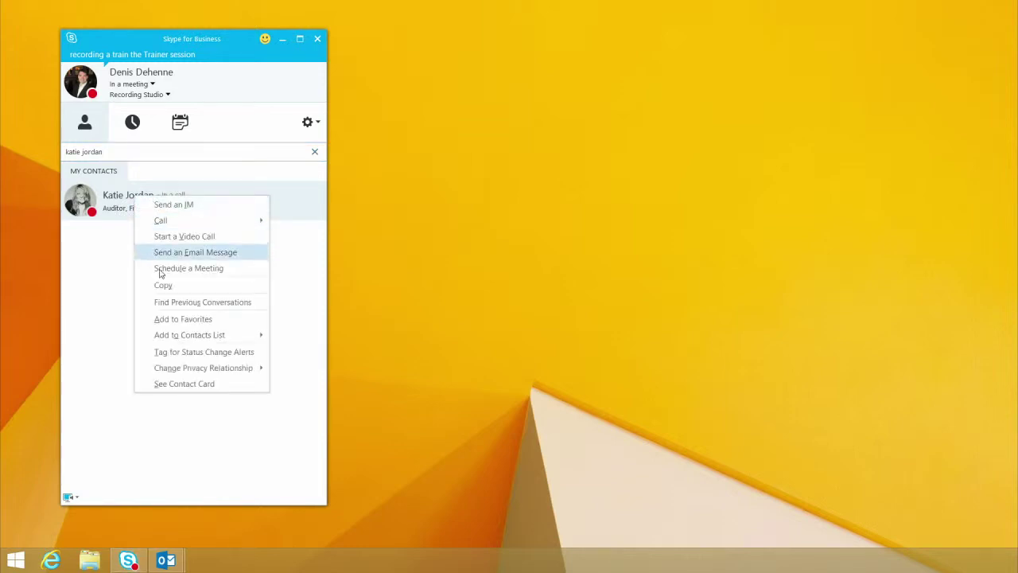
mouse_move(188, 335)
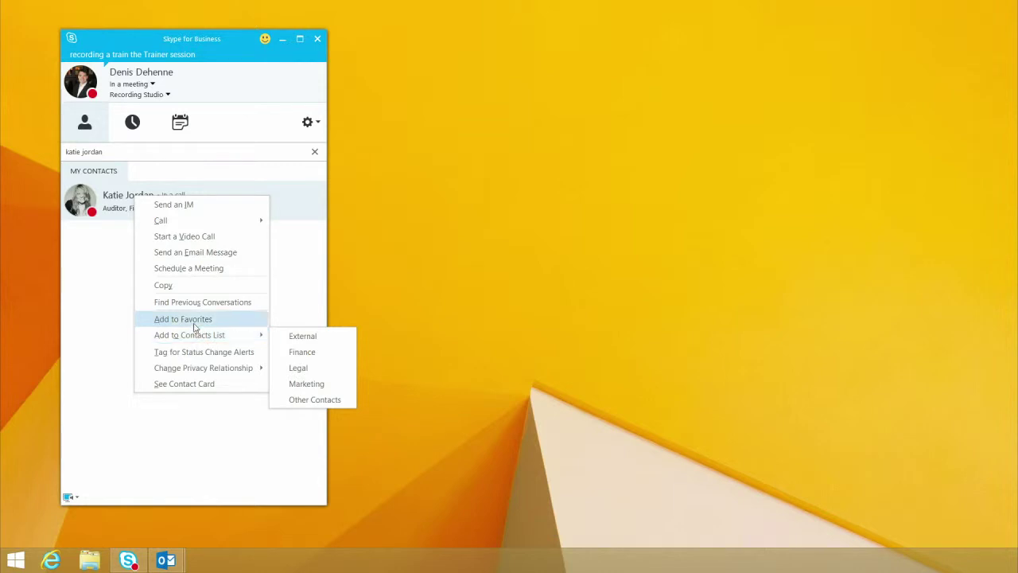
click(184, 319)
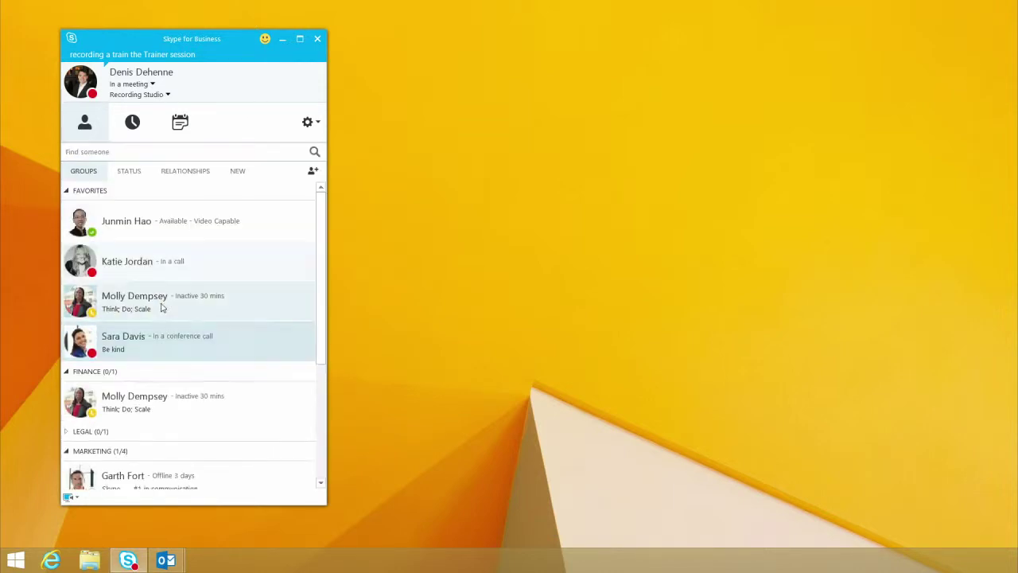
Step: Copy the newly added favorite contact to the Marketing group
right_click(197, 271)
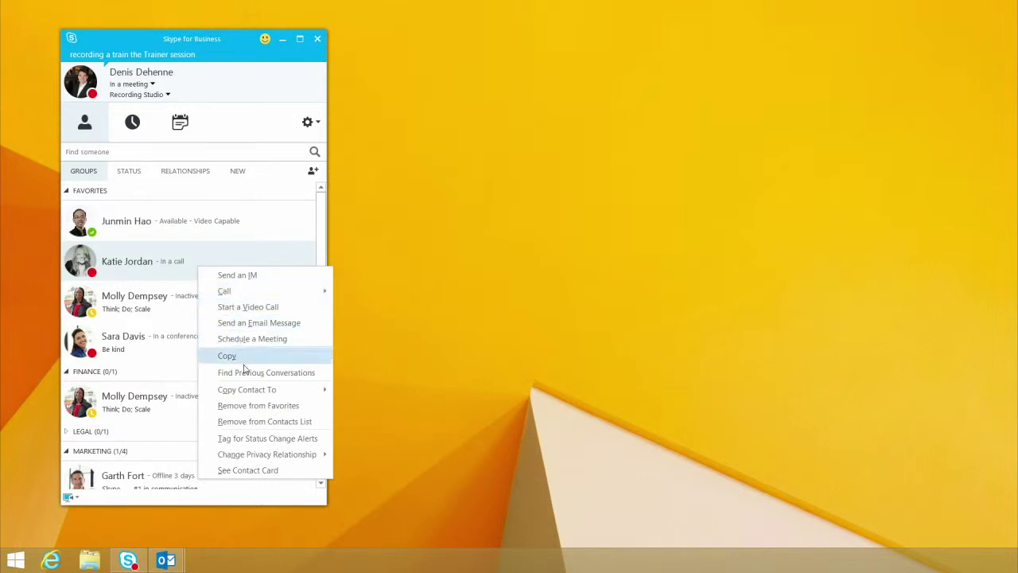
mouse_move(251, 391)
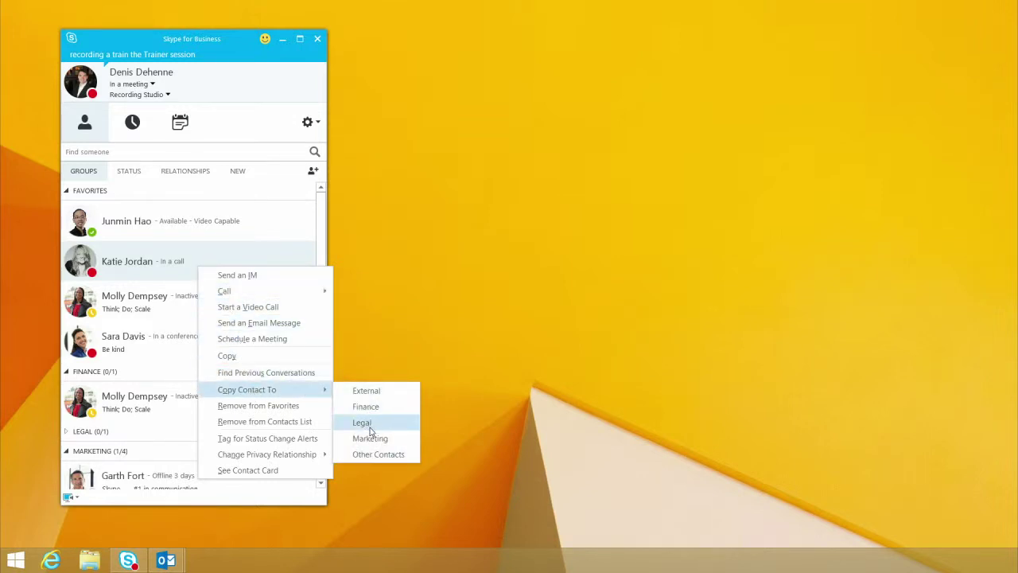
click(369, 439)
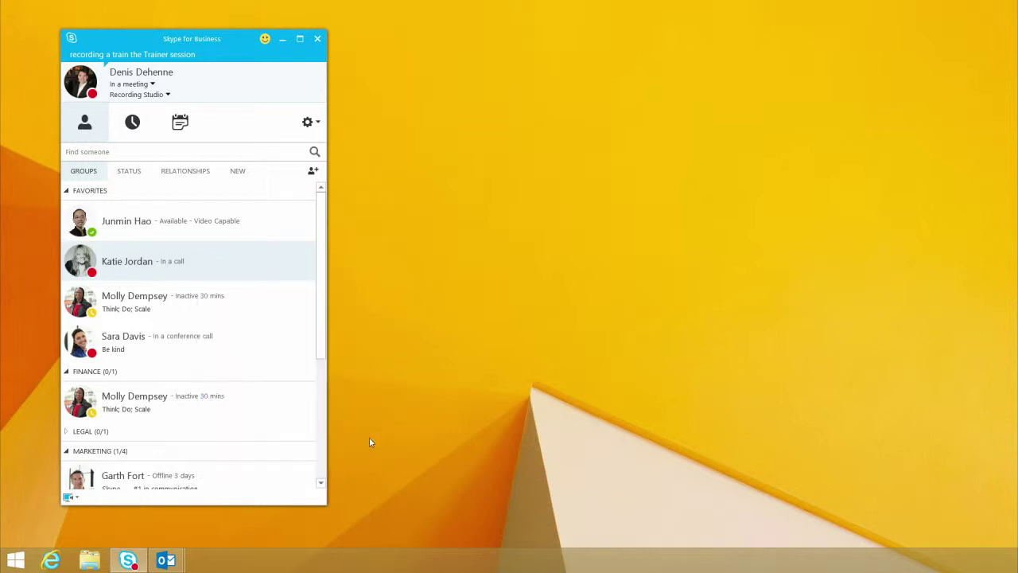
click(321, 484)
drag(322, 484, 322, 484)
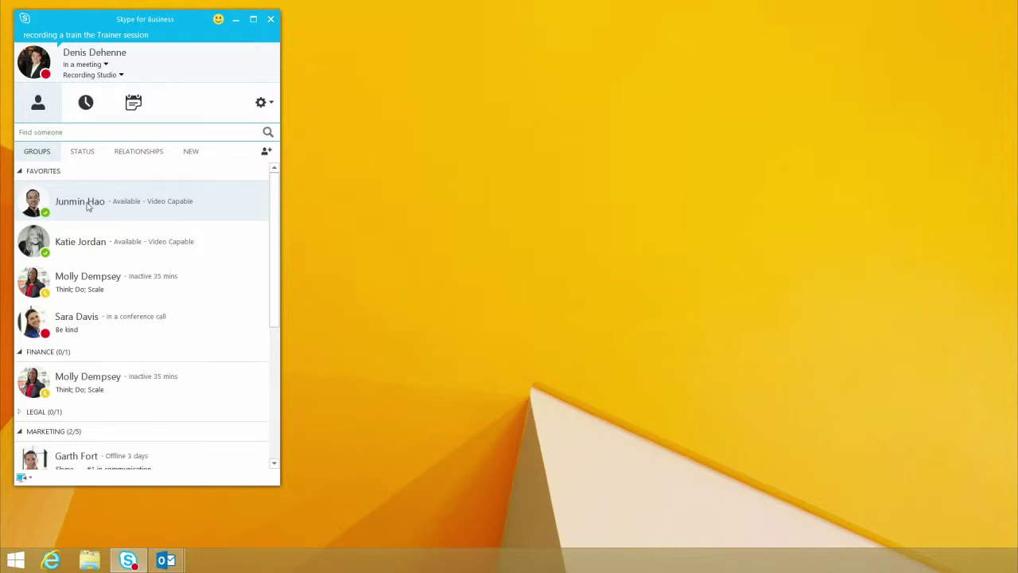
Step: Open a conversation with the second favorite contact and send the messages "Hi" and "Can you IM ?"
mouse_move(40, 213)
double_click(70, 247)
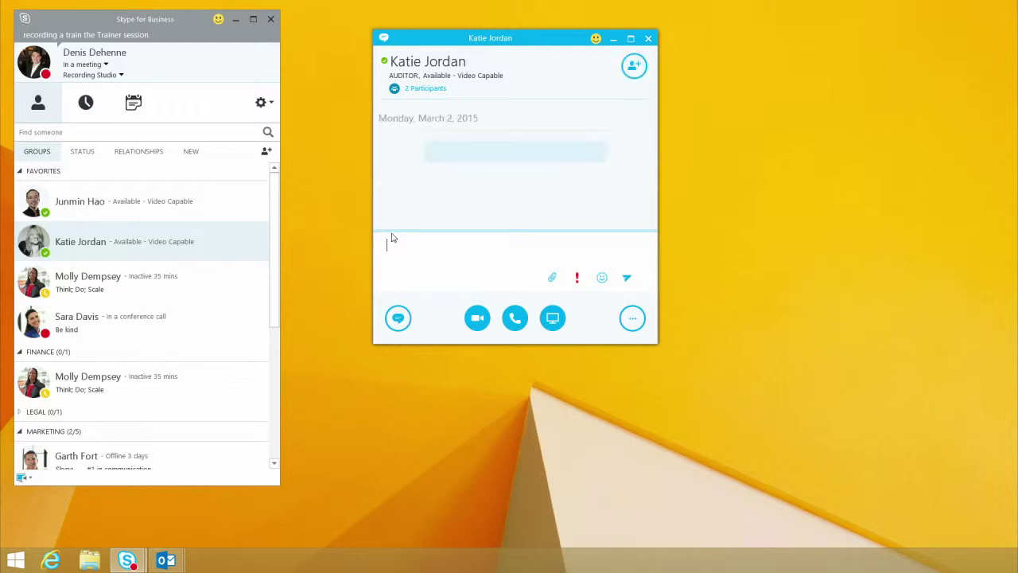
text(Can )
text(you tell t)
key(Return)
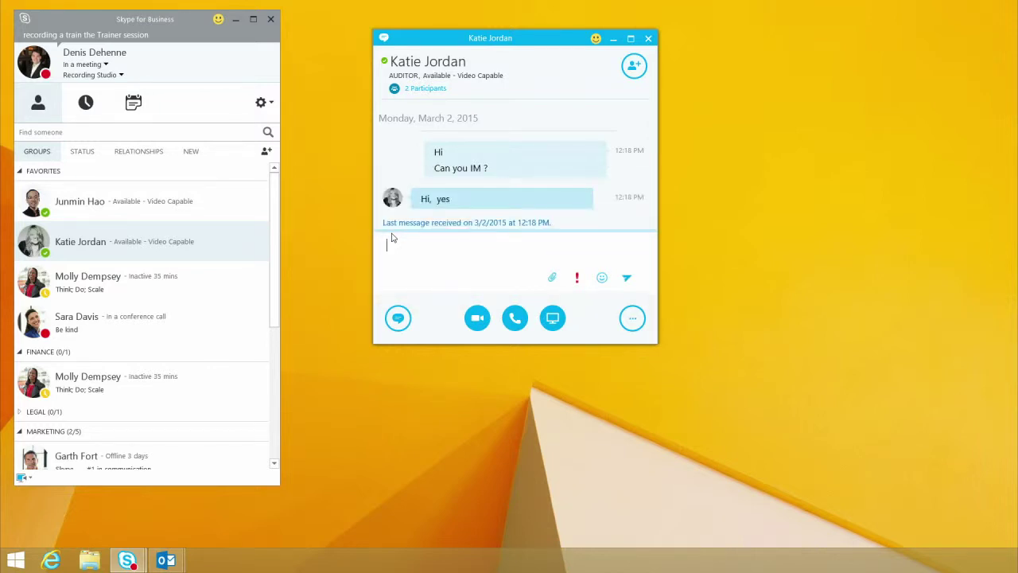
Step: Send the message "Do you have the status report we talked about" in the conversation
text(Do you have the status report we talk)
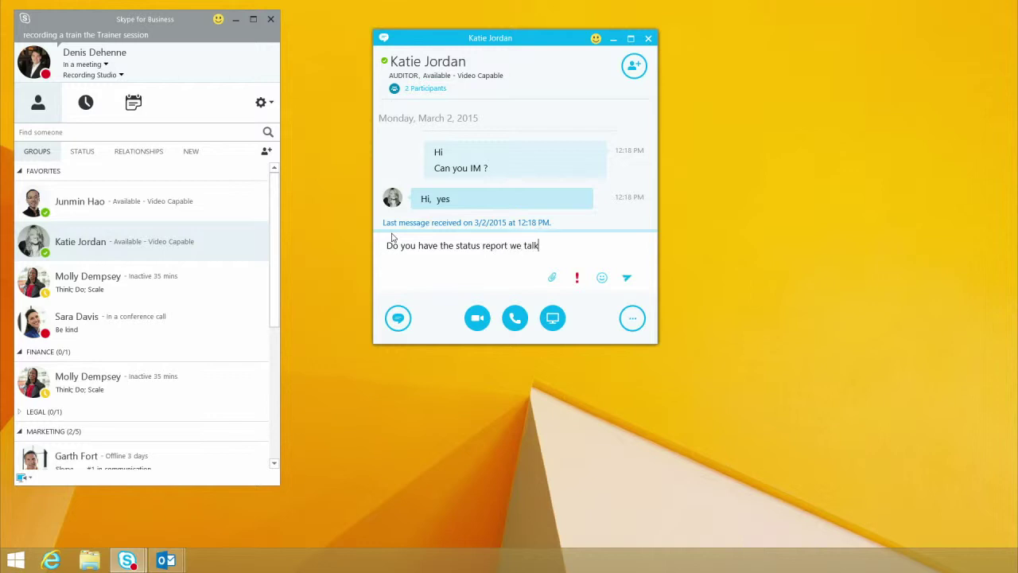
text(ed about)
key(Return)
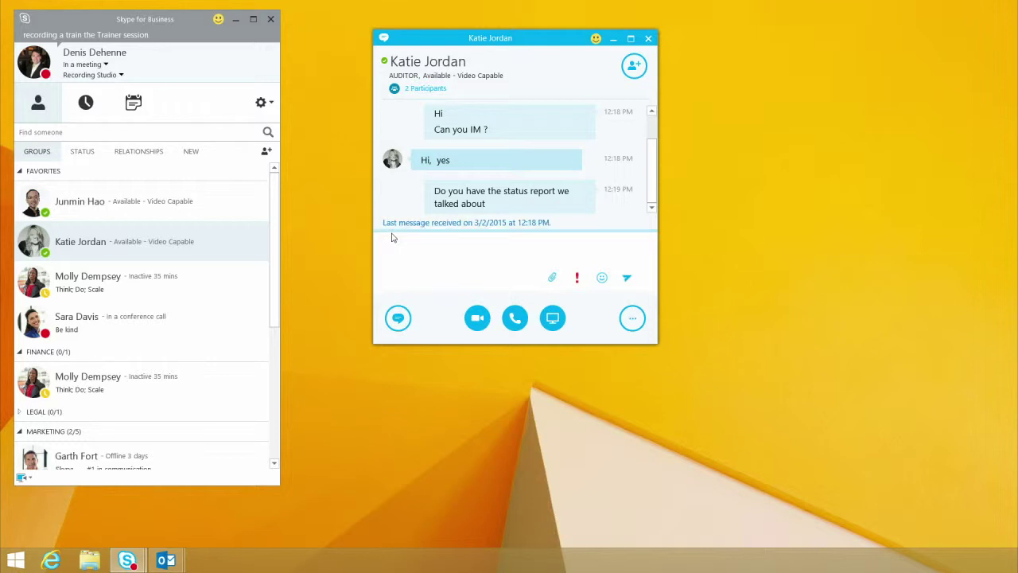
Step: Send the message "can you send it over" and download the Project Overview presentation shared in the conversation
text(can you send it over)
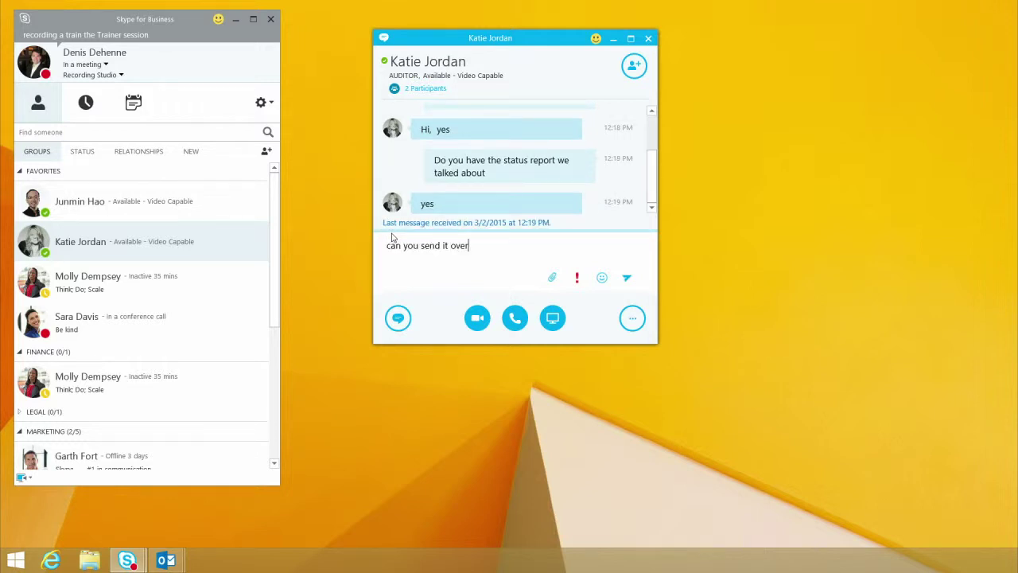
key(Return)
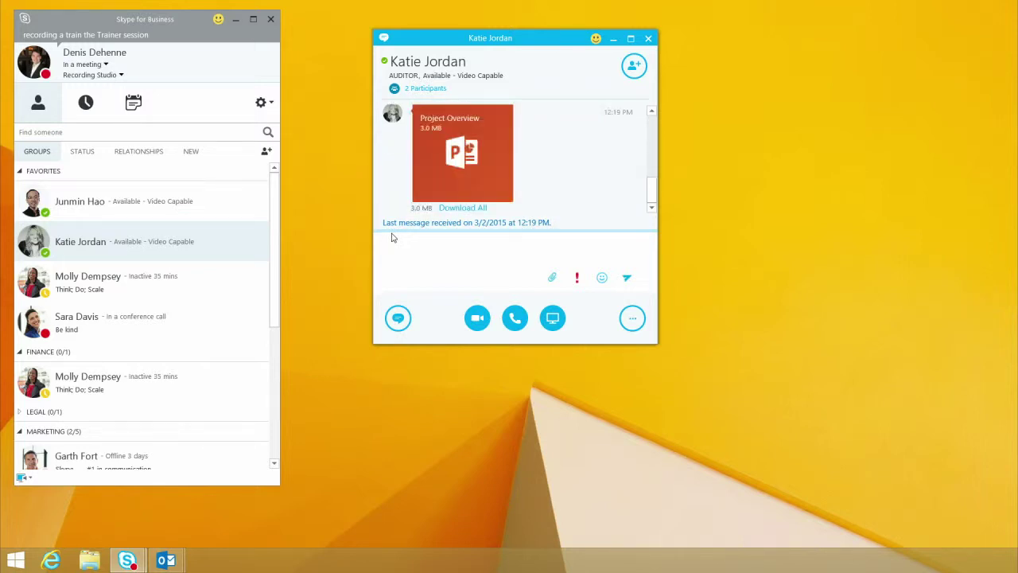
click(470, 184)
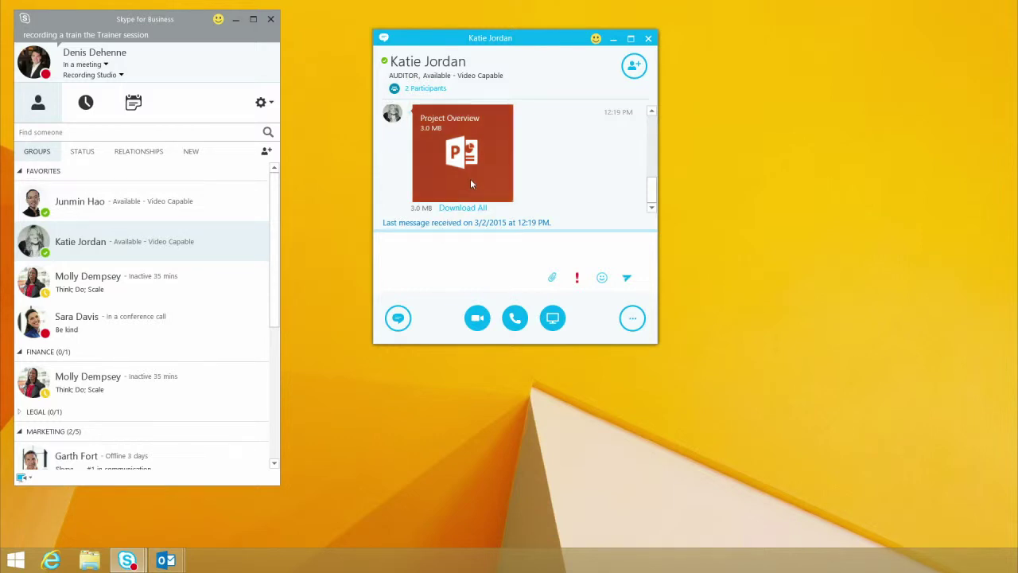
click(472, 208)
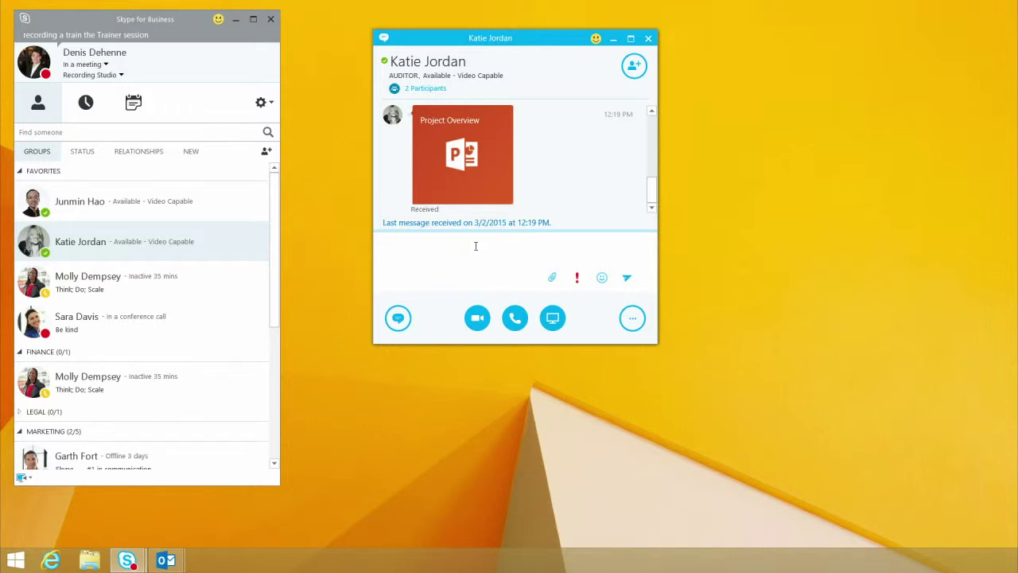
Step: Start an audio call with the contact from the conversation window
click(514, 318)
click(516, 291)
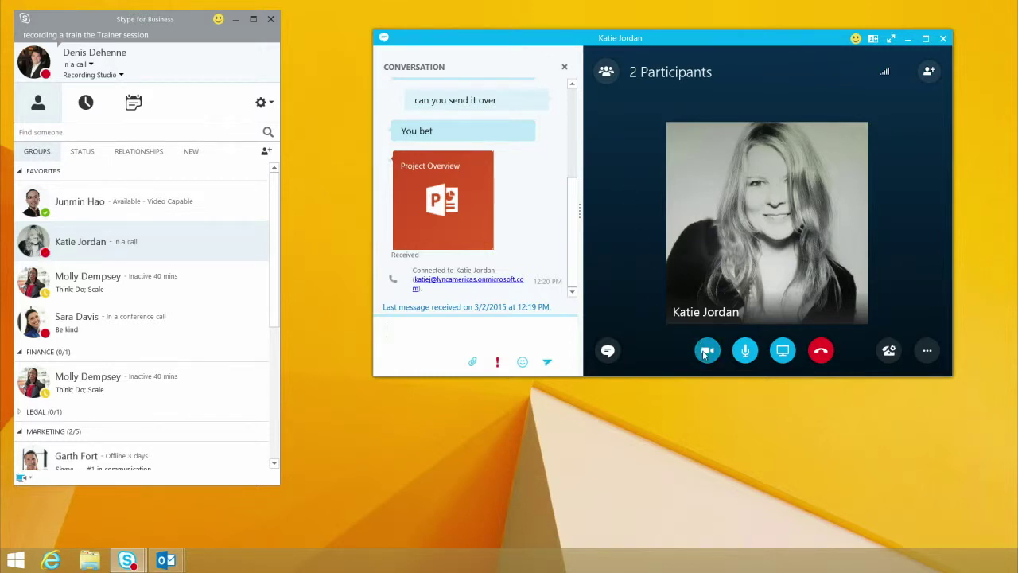
Step: Start your own video in the ongoing call, and end the call
mouse_move(707, 350)
click(691, 309)
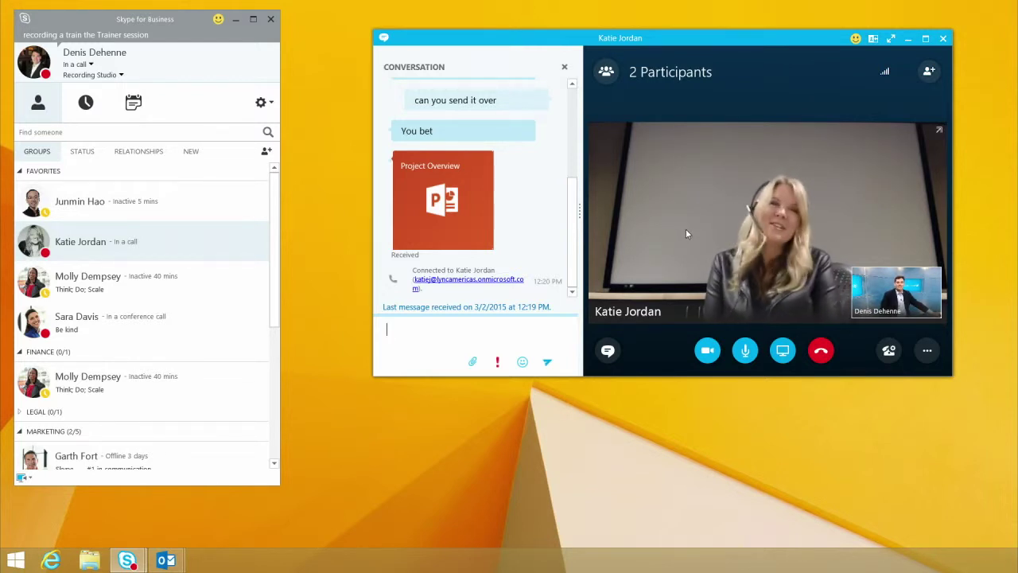
click(822, 352)
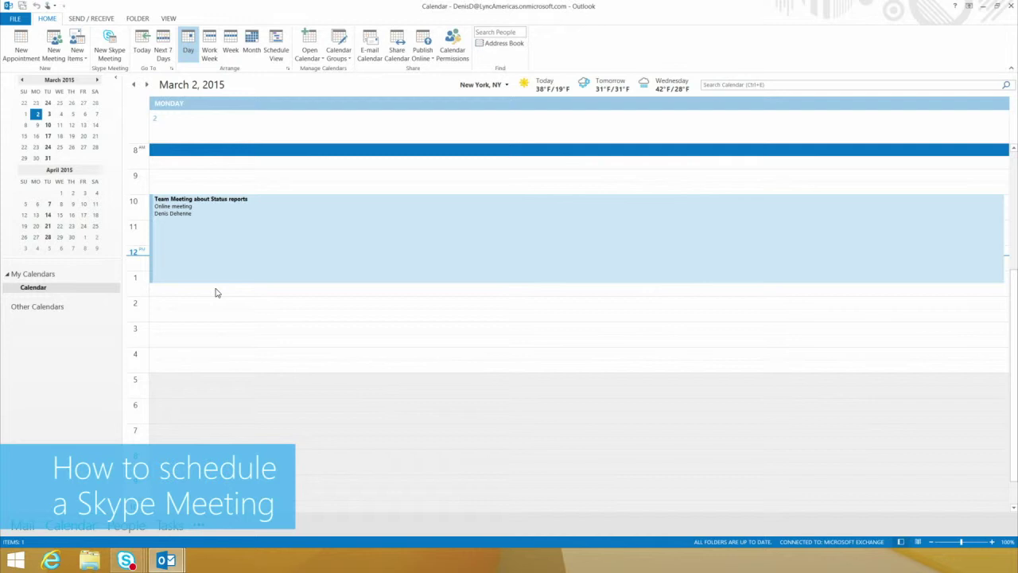
Step: Create a new Skype meeting from the Outlook calendar and add the first two favorite contacts as attendees
click(110, 38)
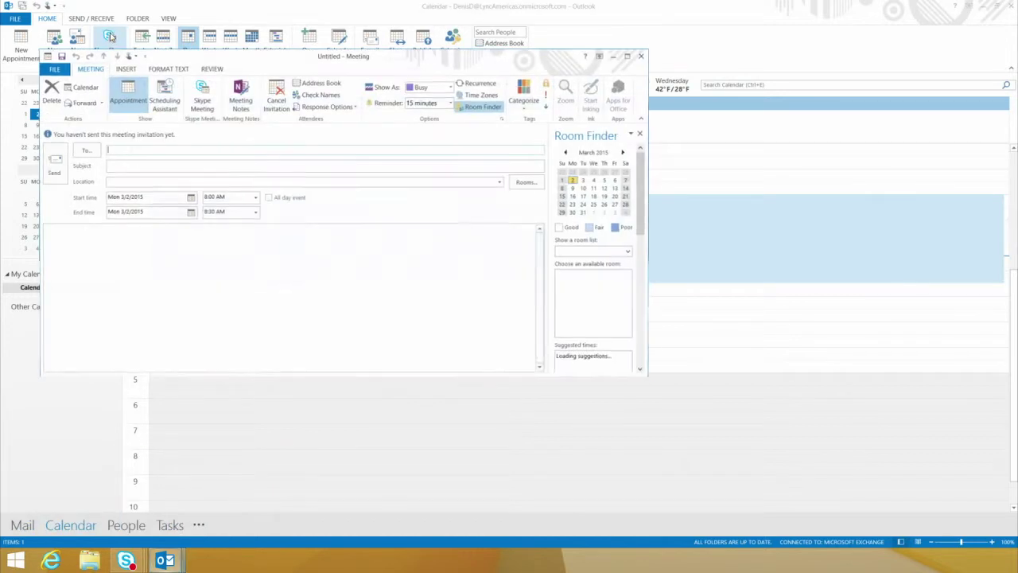
drag(189, 55, 294, 119)
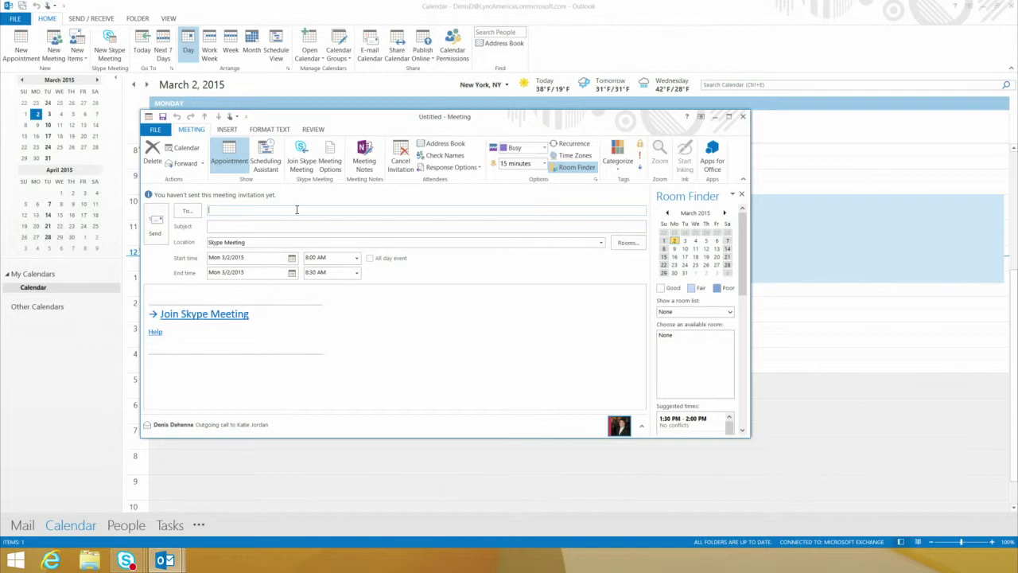
text(Ju)
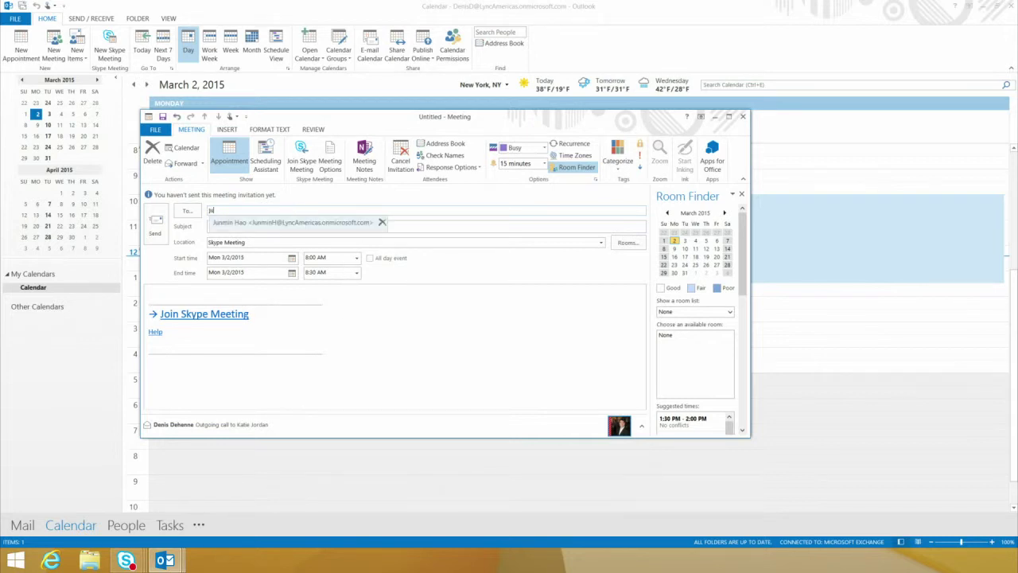
text(n)
key(Return)
text(ka)
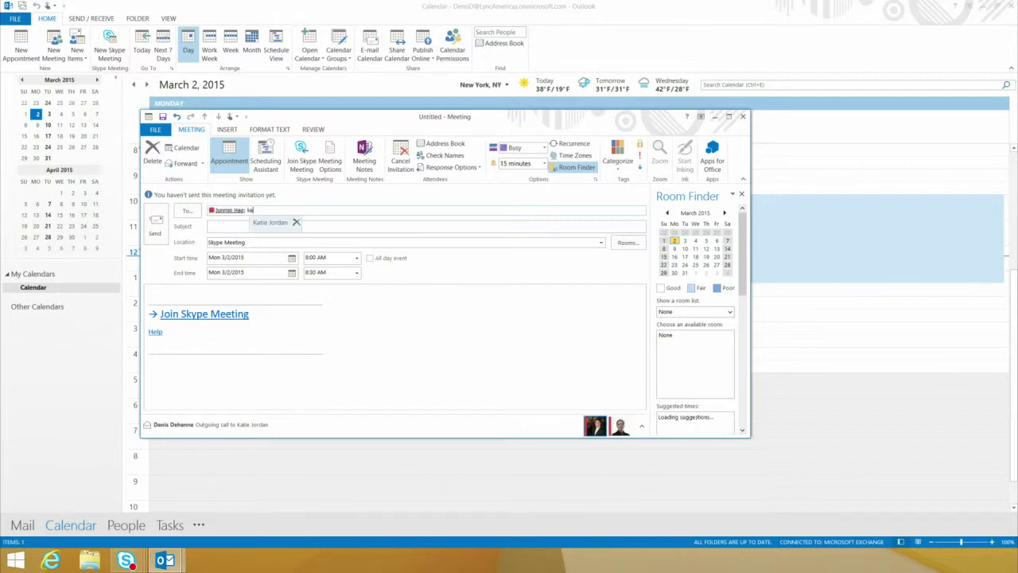
key(Return)
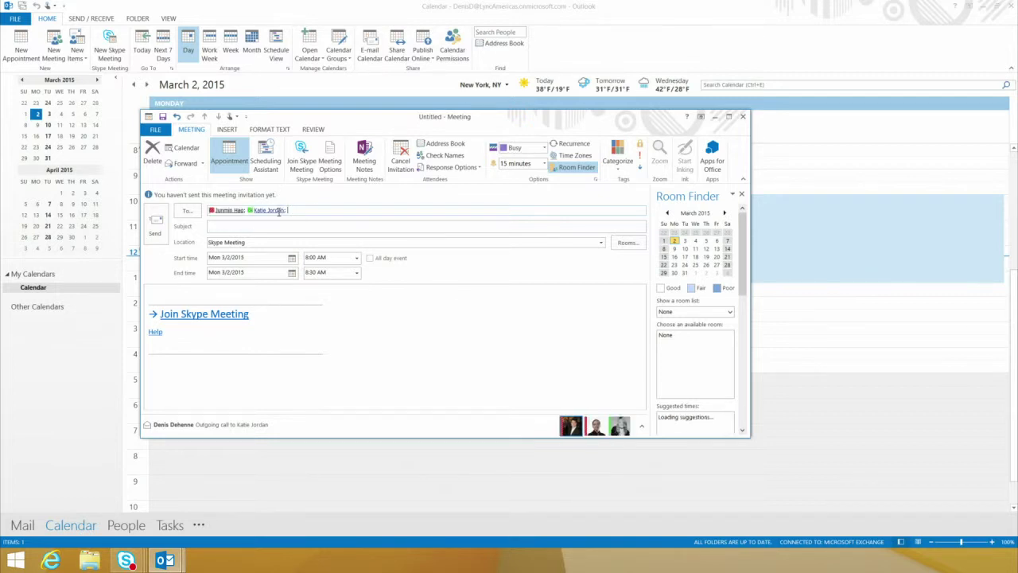
Step: Send the meeting invitation with the subject "Status Report review" and a 1:00 PM start time
text(Sl)
text(atus Report review)
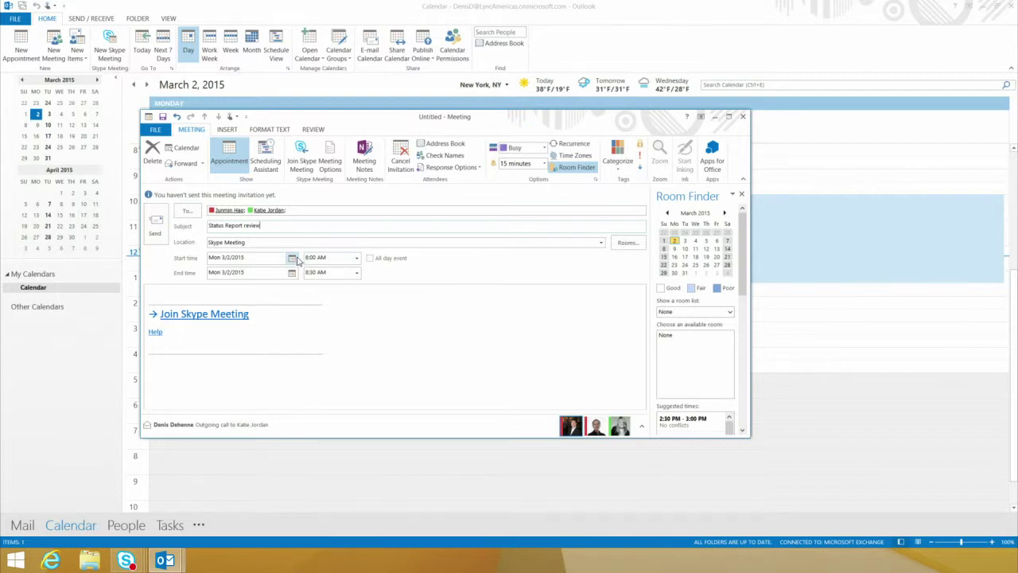
click(358, 260)
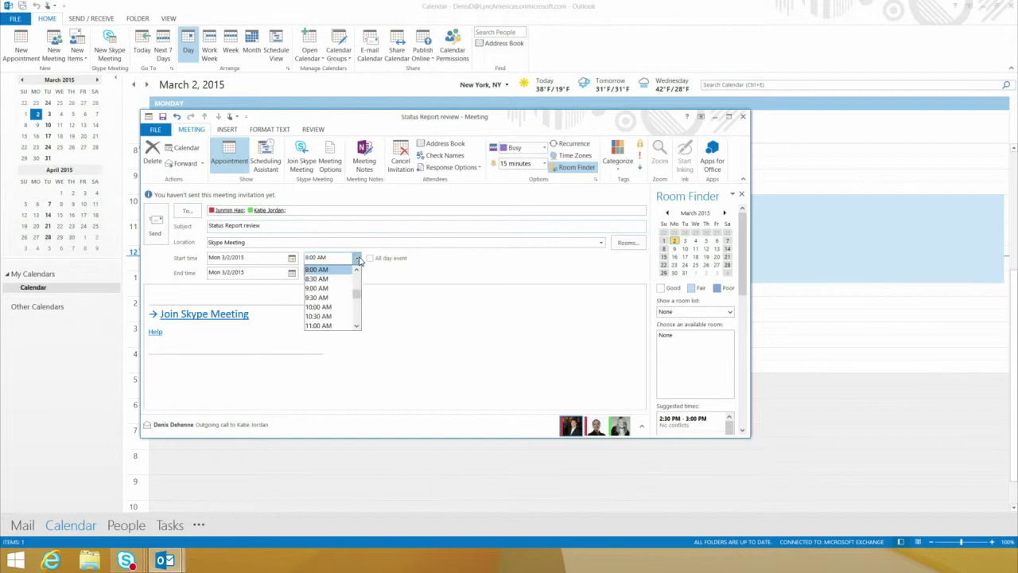
scroll(342, 322, down, 4)
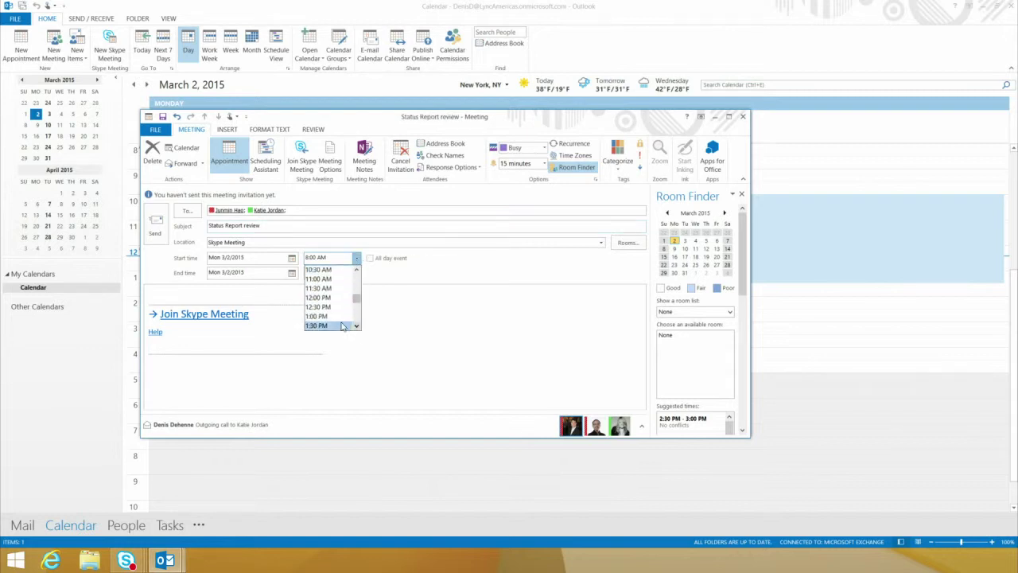
click(326, 318)
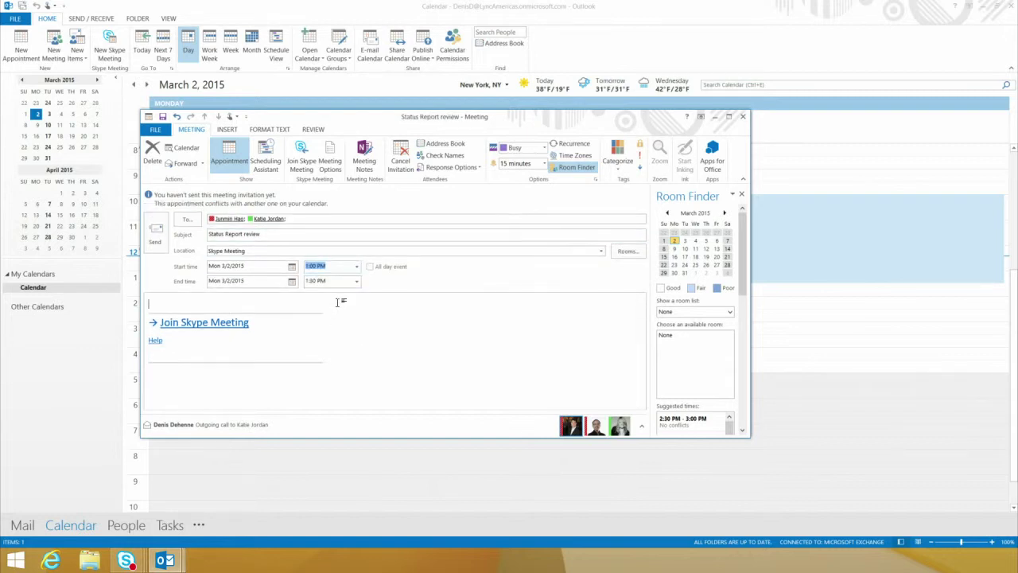
click(162, 242)
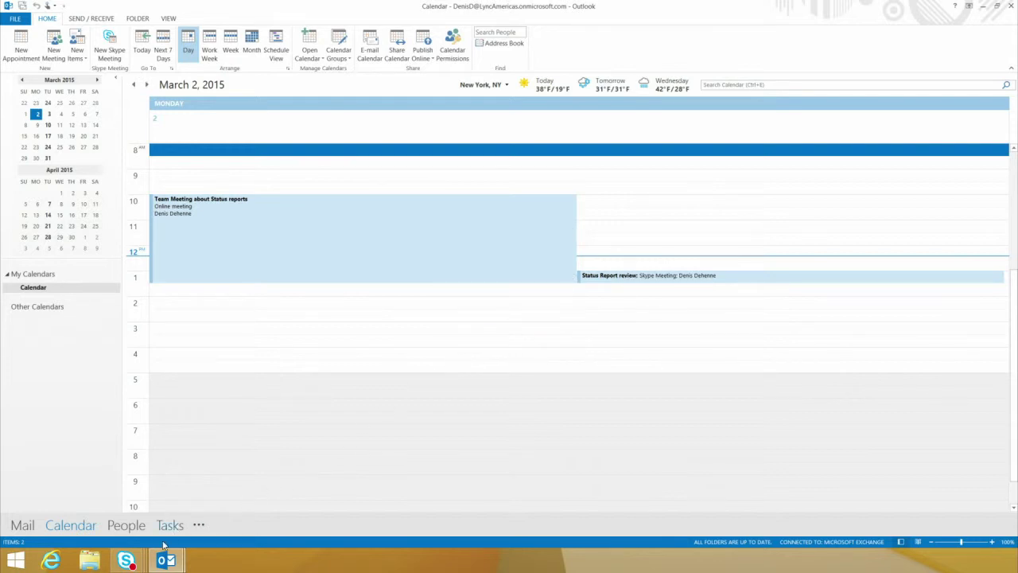
Step: Switch to the Skype for Business main window and view today's meetings
mouse_move(126, 560)
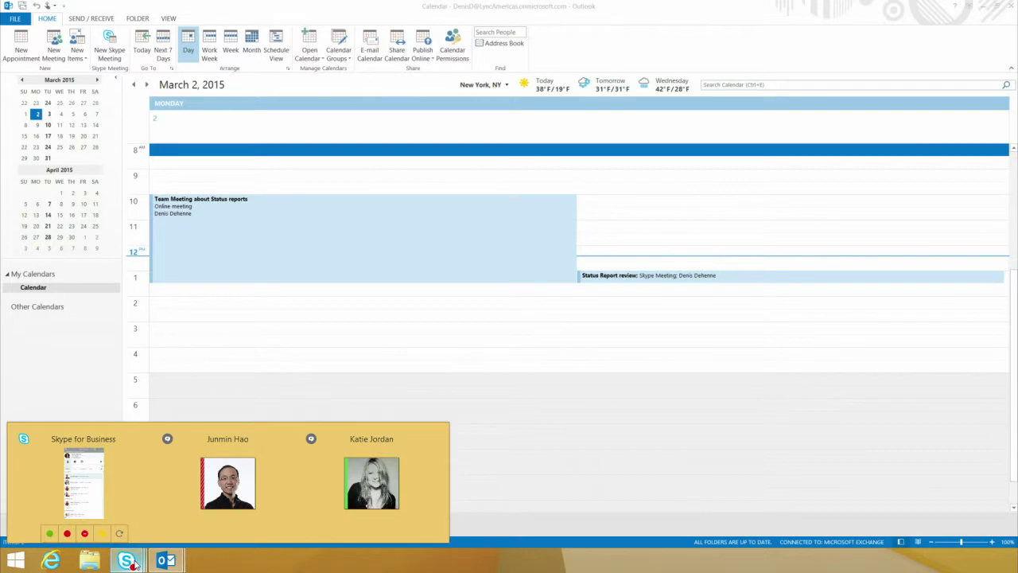
click(81, 485)
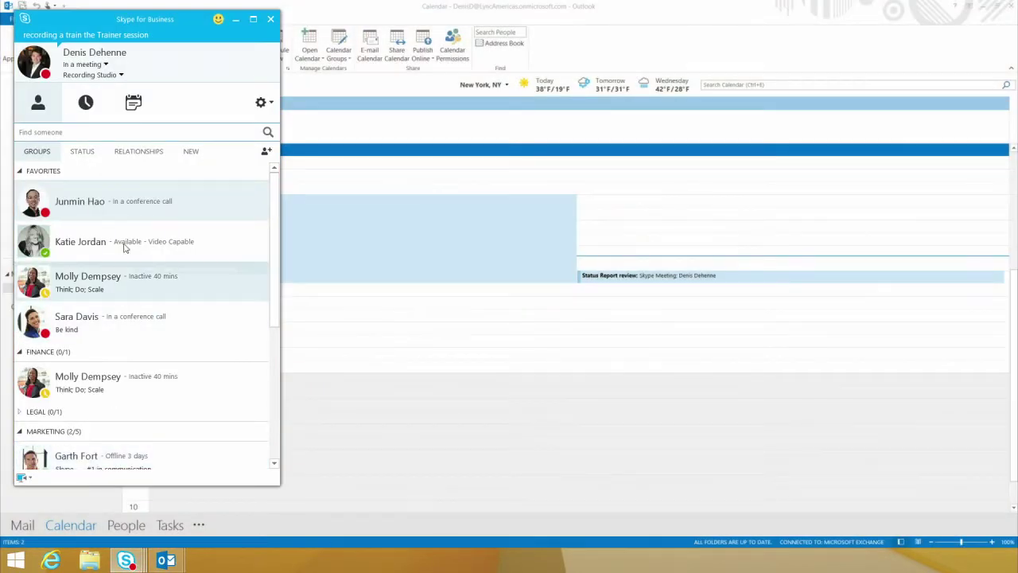
click(133, 103)
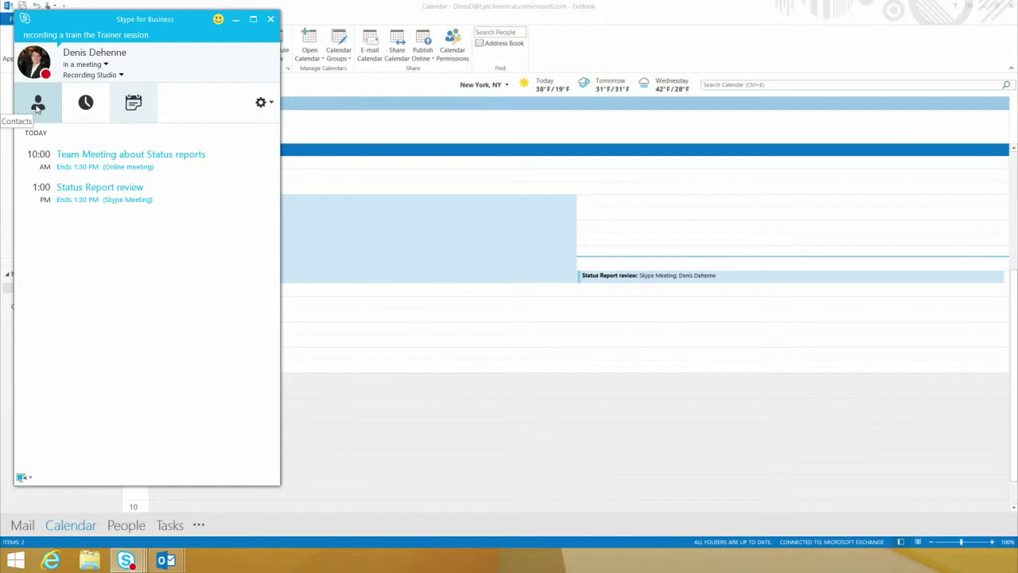
Step: Open a conversation with the first favorite contact and add the second favorite contact to make it a group conversation
click(37, 105)
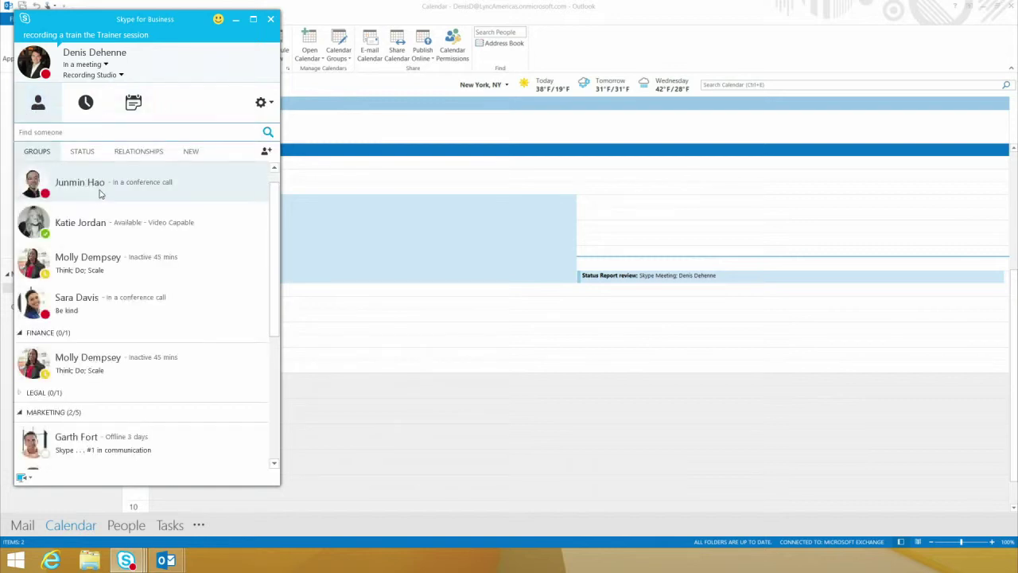
double_click(80, 182)
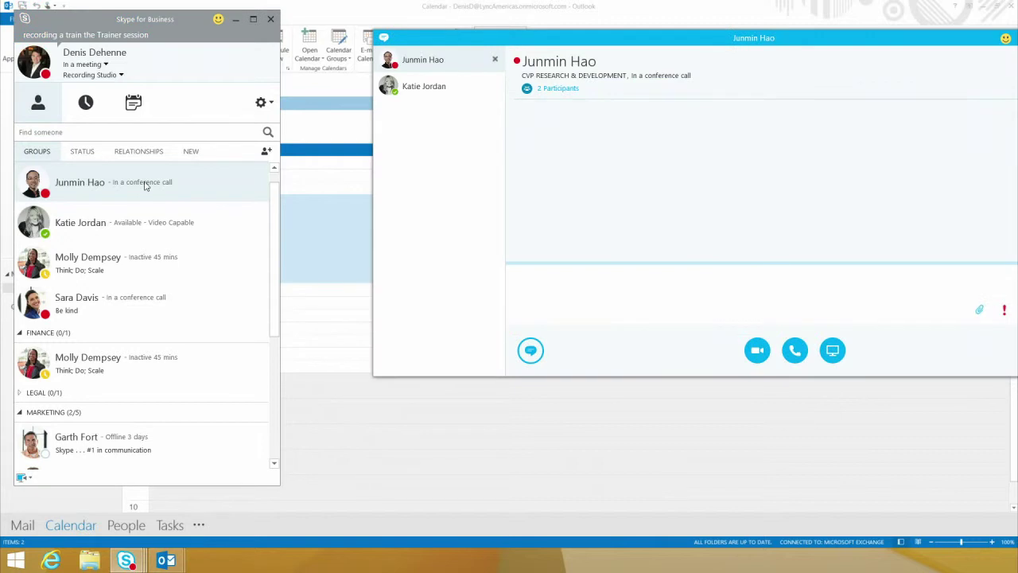
drag(105, 226, 576, 223)
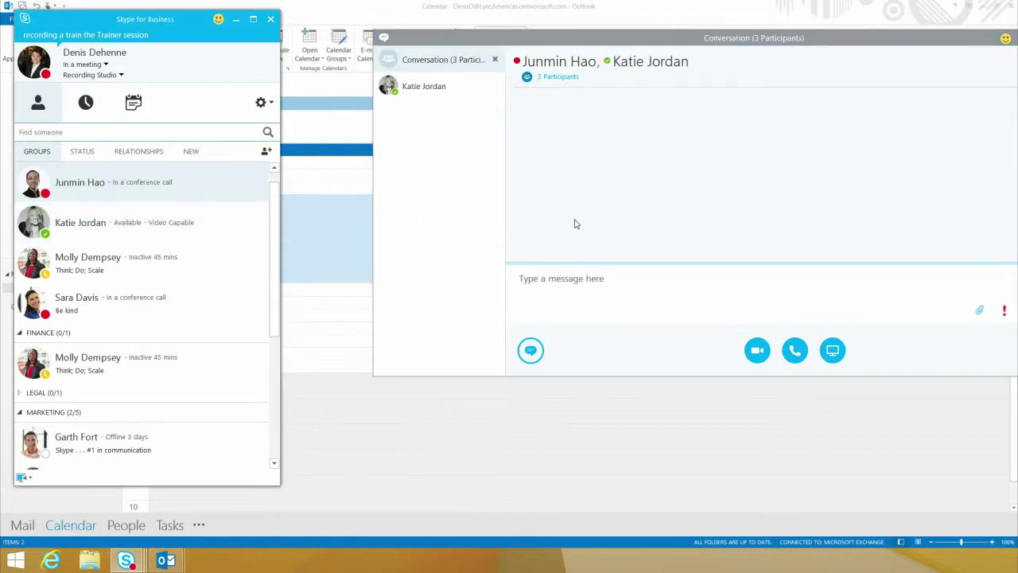
Step: Send the group the message "I just sent a meeting over for 1 pm can you join it now"
click(601, 281)
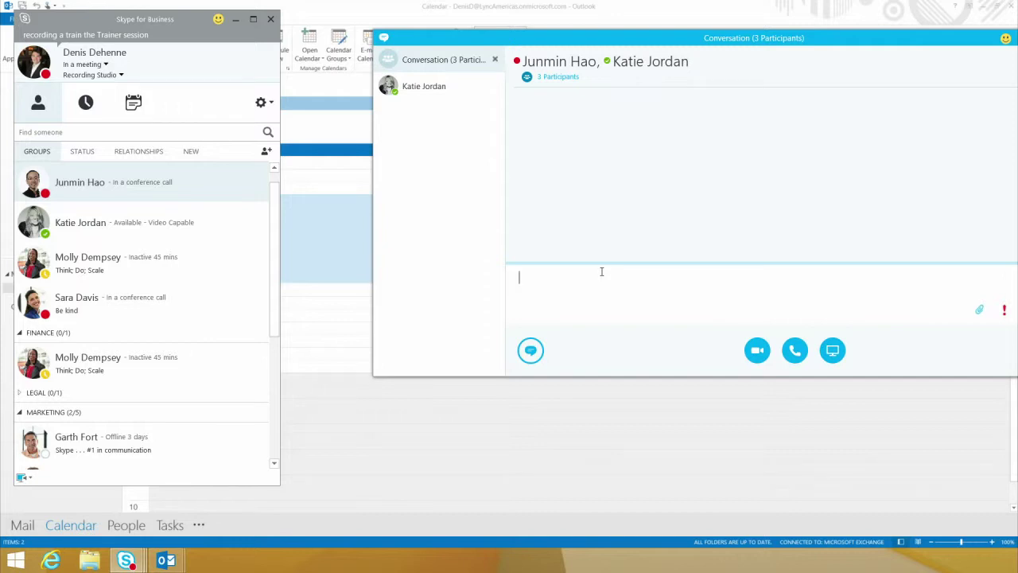
text(I just sent a meeting over for 1 pm can you join i )
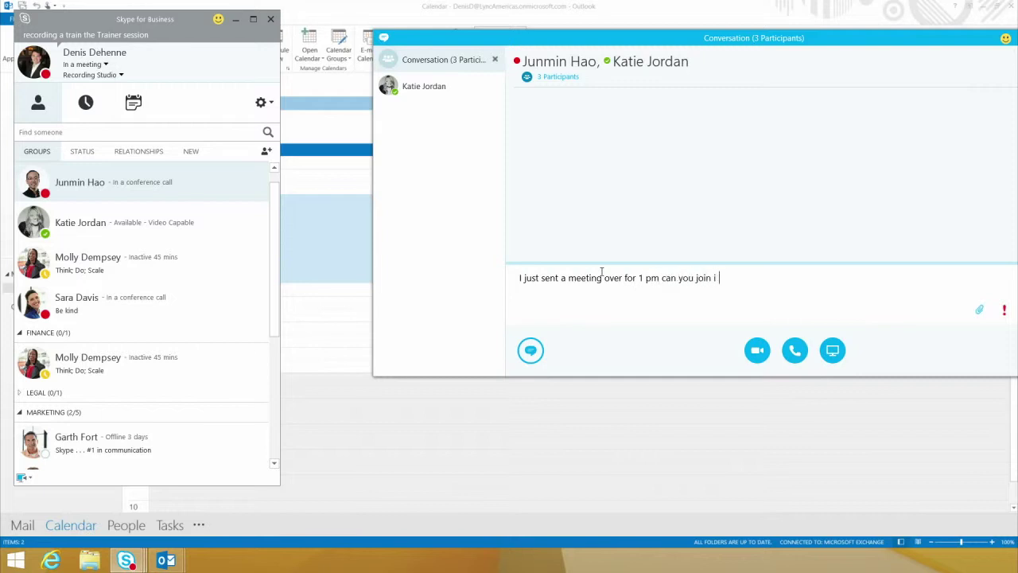
text(t now)
key(Return)
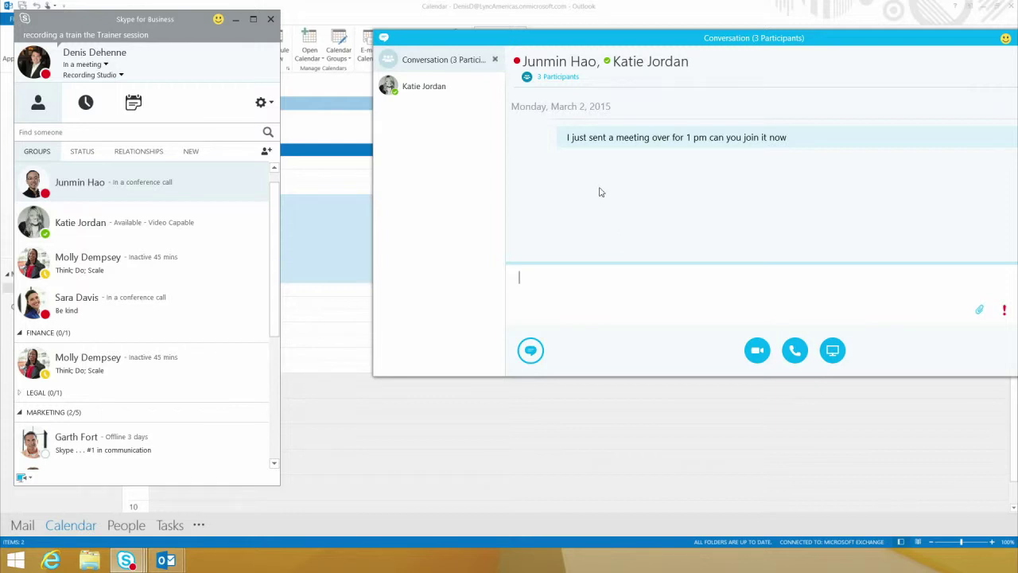
Step: Join the 1:00 PM "Status Report review" meeting from today's meetings and show its participant list
click(134, 111)
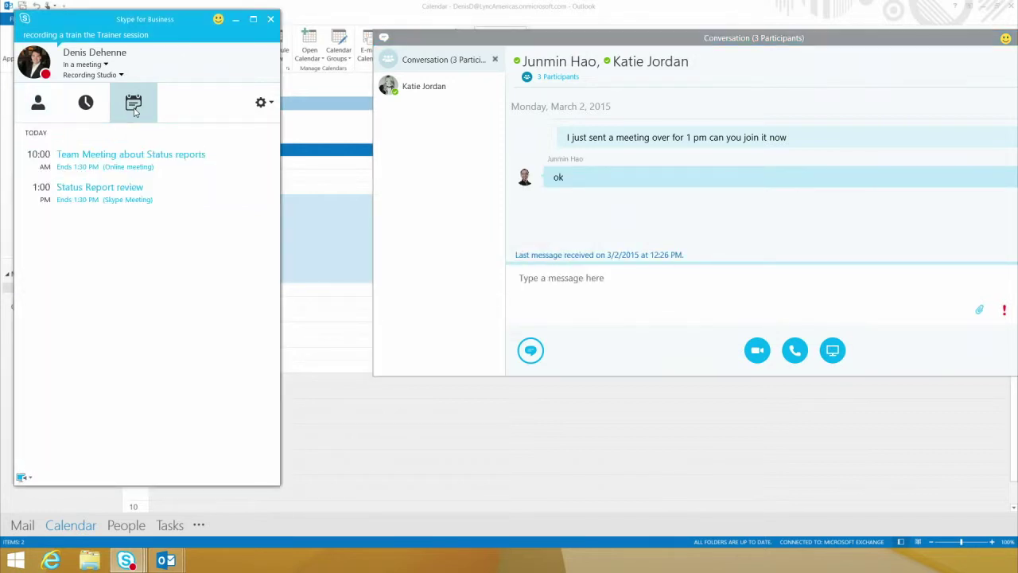
double_click(125, 197)
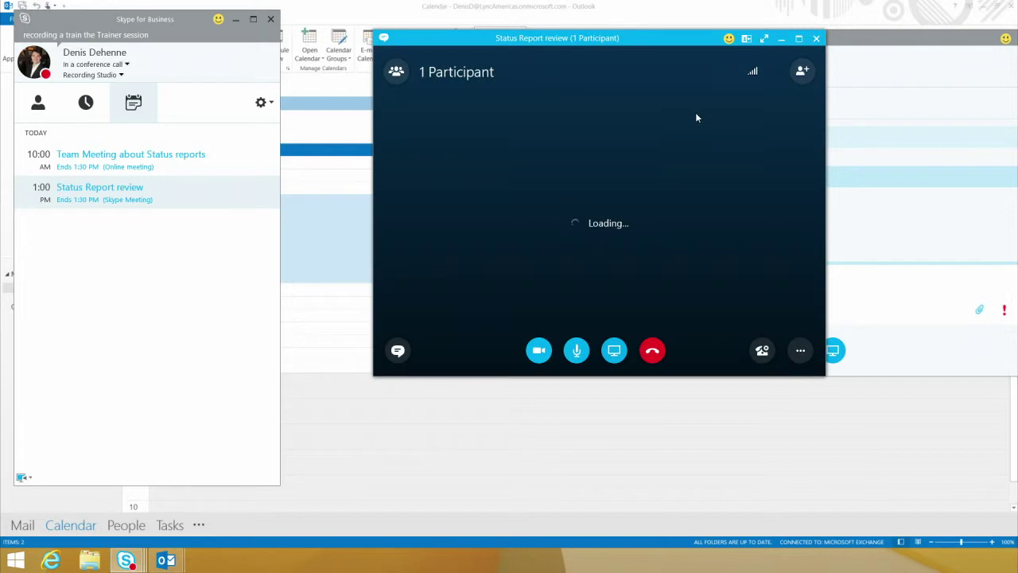
click(397, 73)
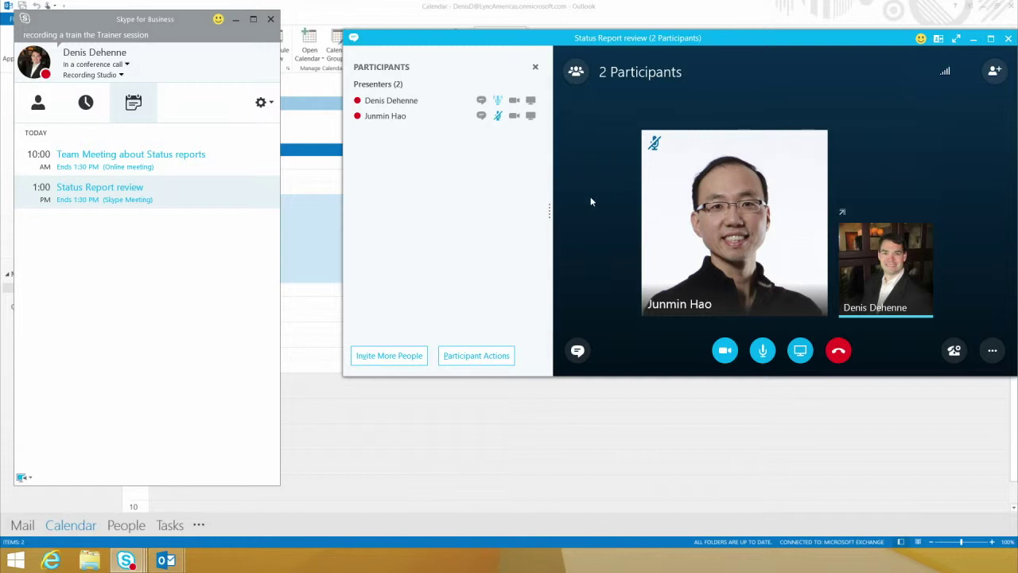
Step: Invite the second favorite contact, the auditor from Finance, to the running meeting by searching for the first name
click(403, 357)
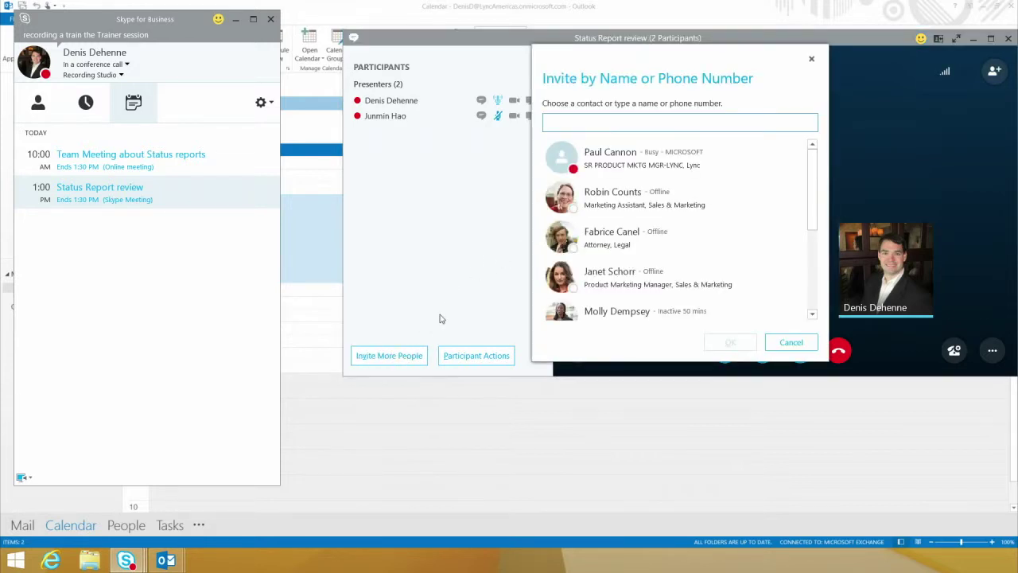
text(katie)
click(640, 156)
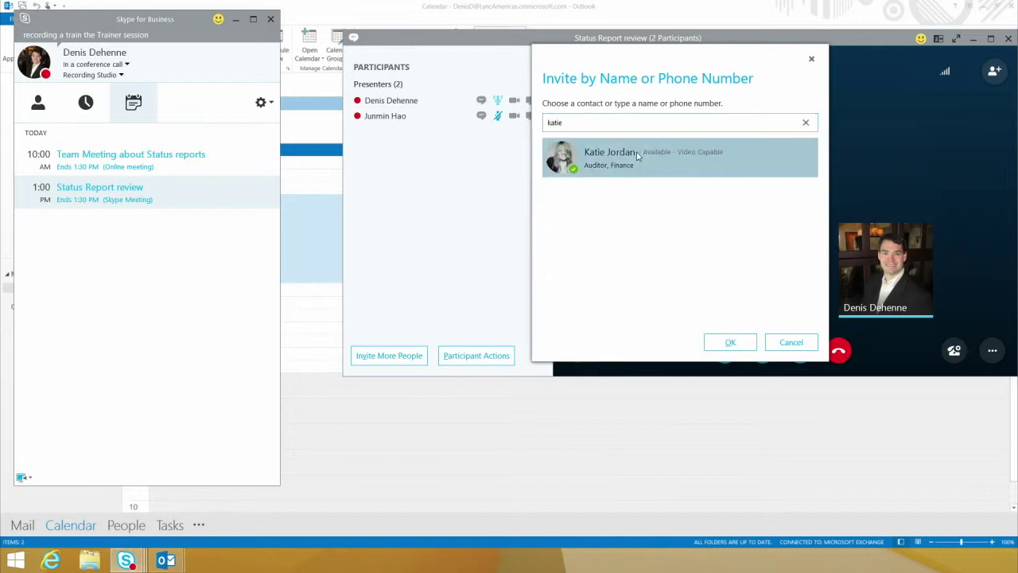
click(729, 344)
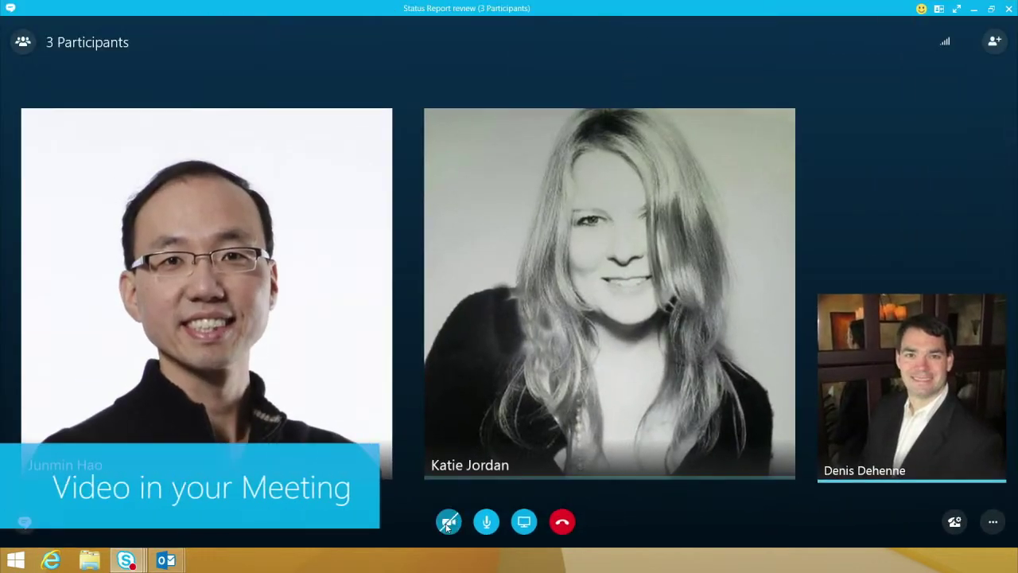
Step: Present the desktop of Monitor 2 to the meeting participants
mouse_move(447, 527)
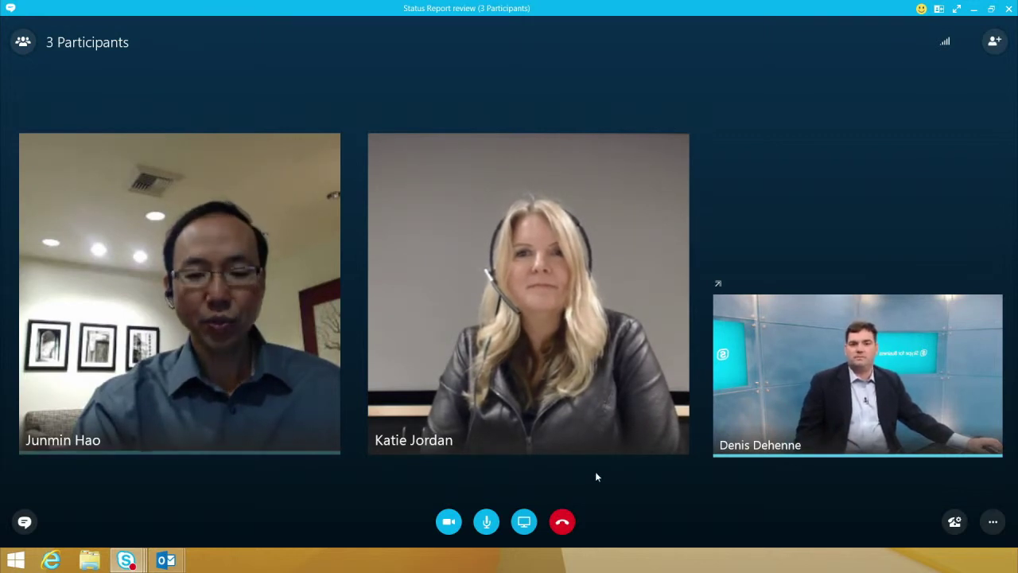
click(524, 521)
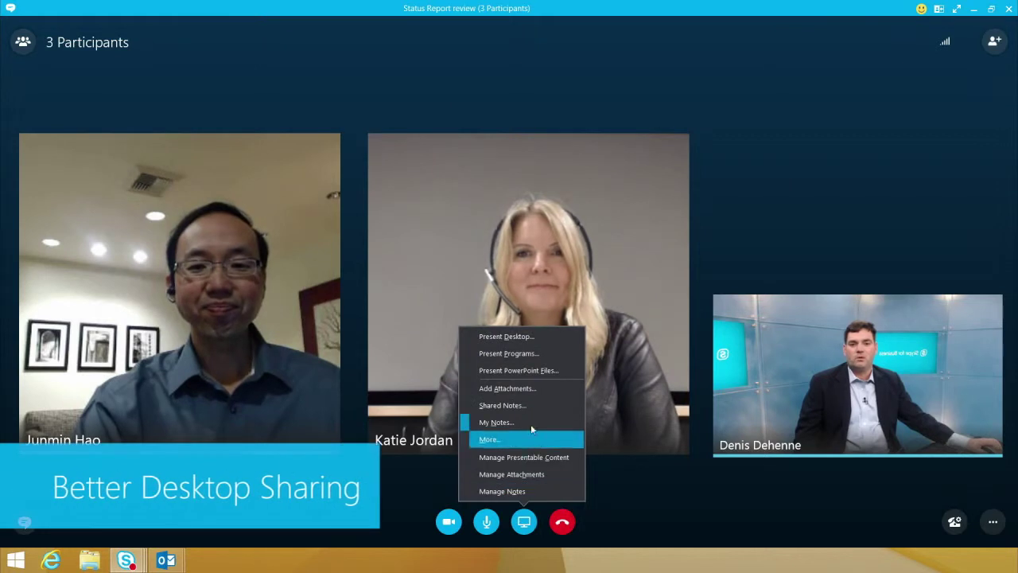
click(546, 338)
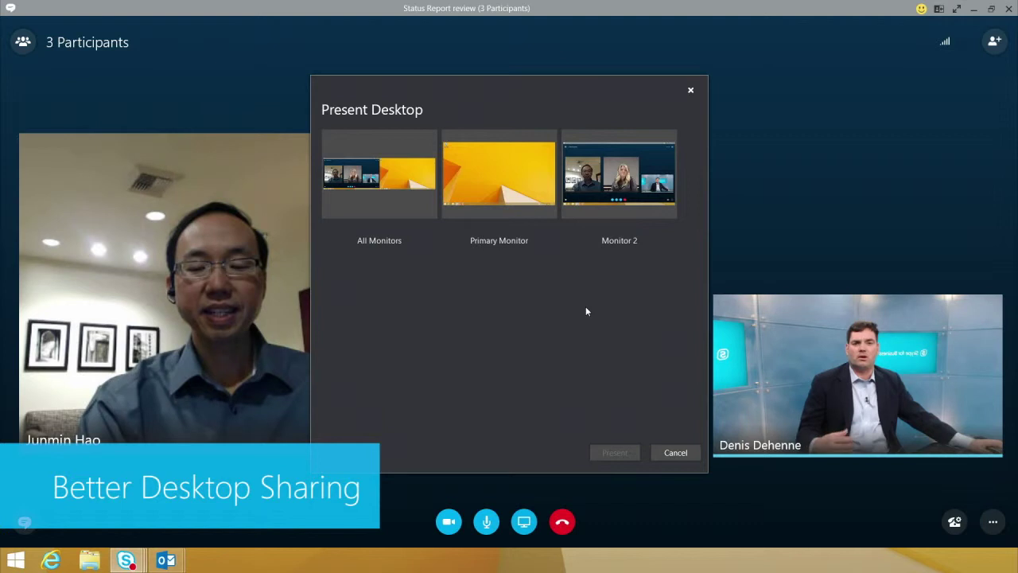
click(612, 209)
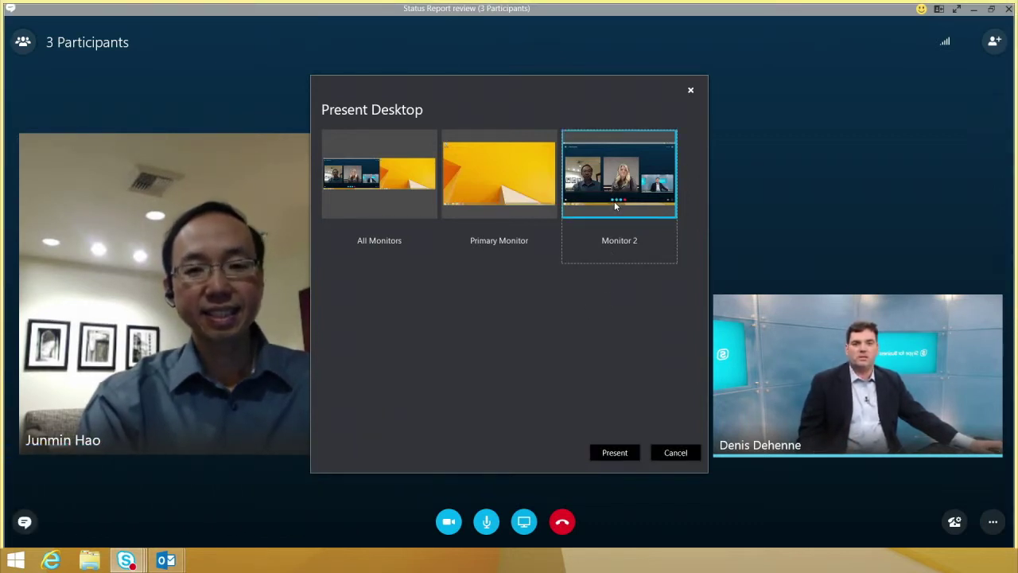
click(614, 452)
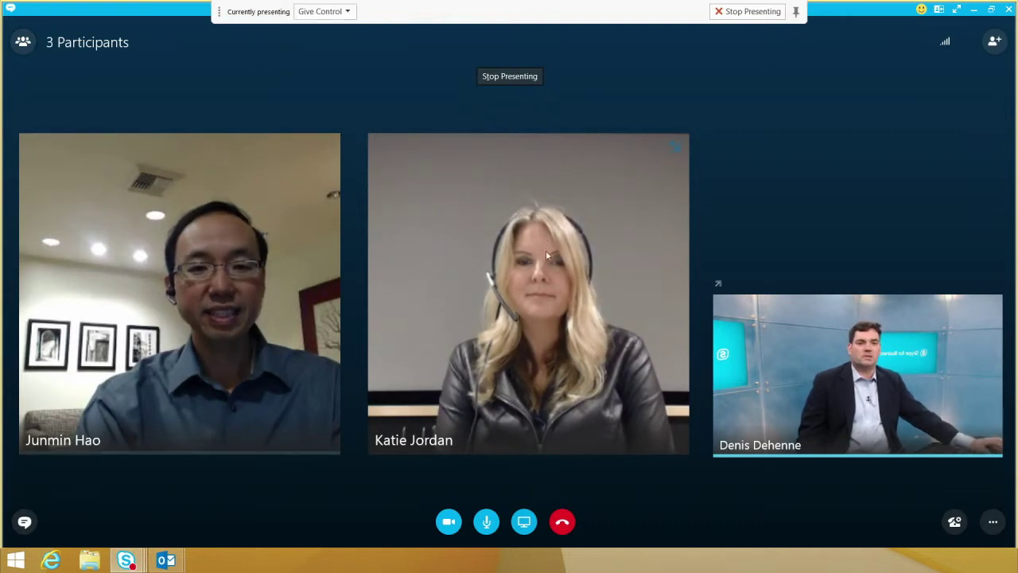
Step: Minimize the meeting window, show the Project Status slide of the Project Overview presentation, and stop presenting the desktop
click(975, 11)
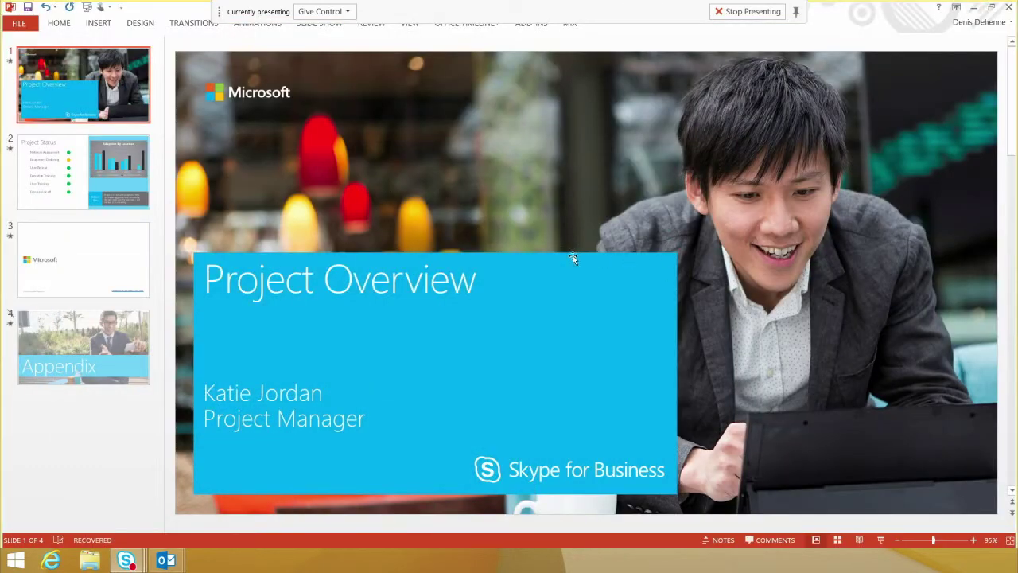
click(108, 179)
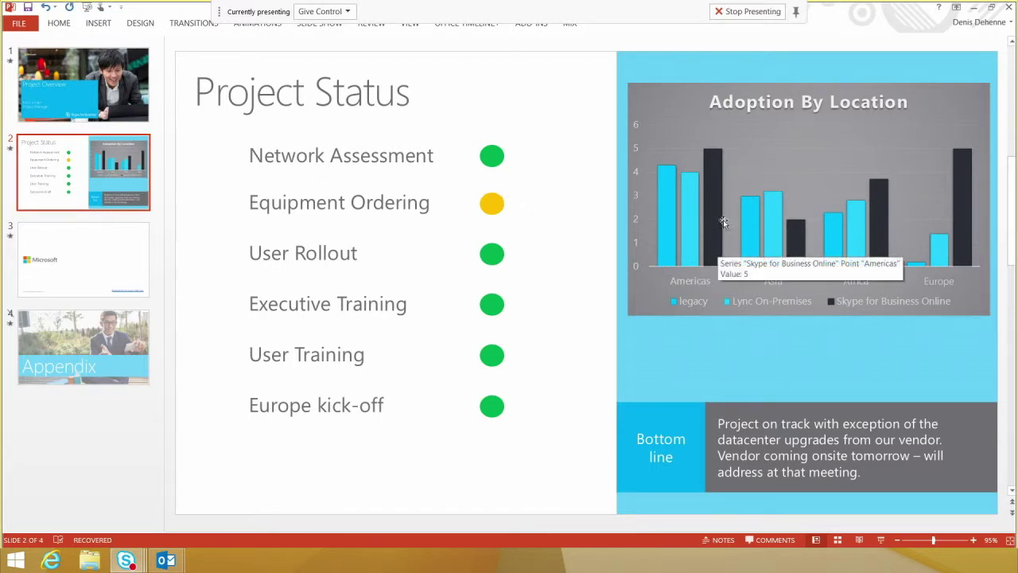
mouse_move(719, 152)
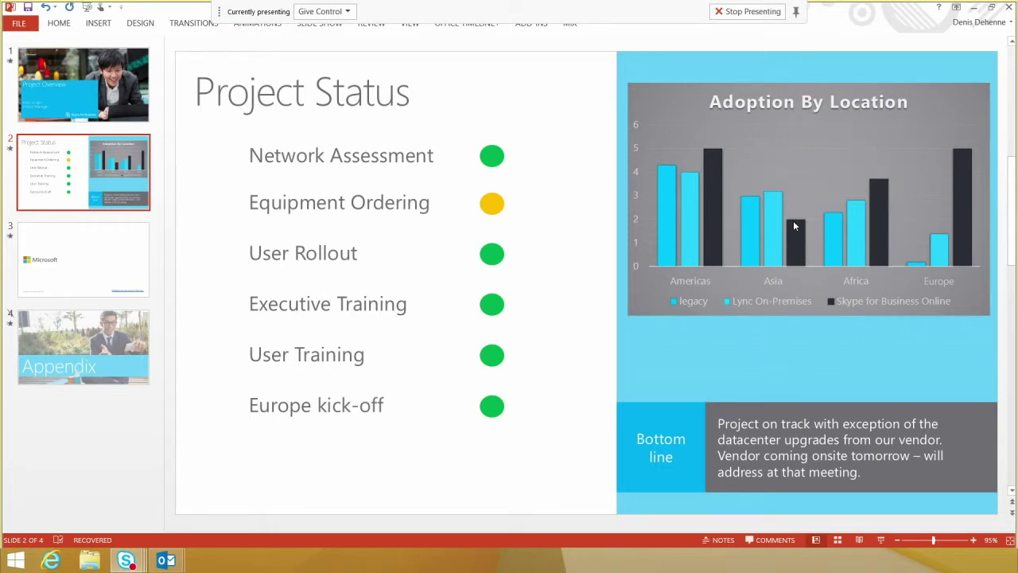
mouse_move(713, 192)
click(752, 12)
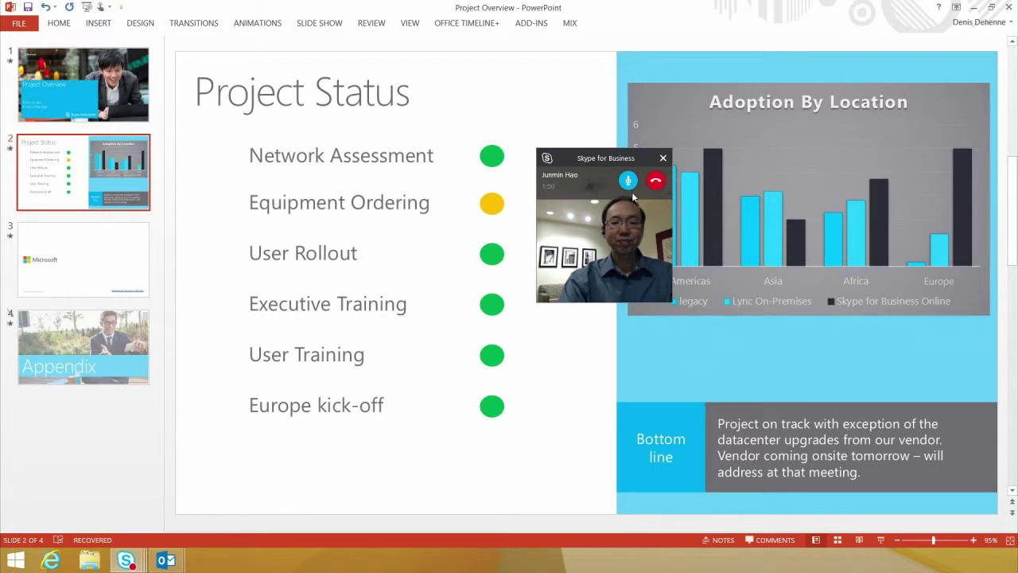
click(657, 183)
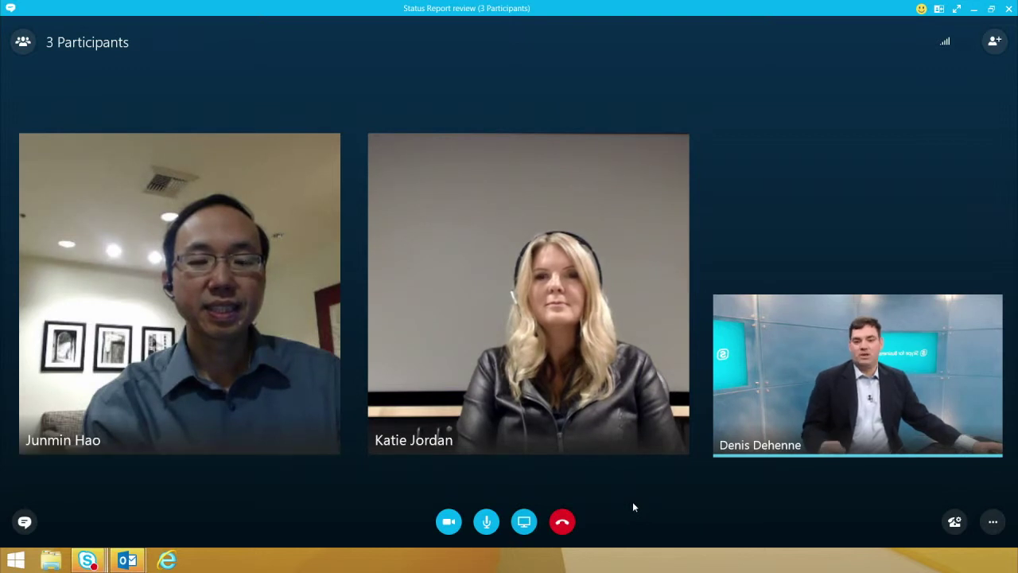
Step: Open personal meeting notes in OneNote from the meeting and start emailing the notes page
click(524, 522)
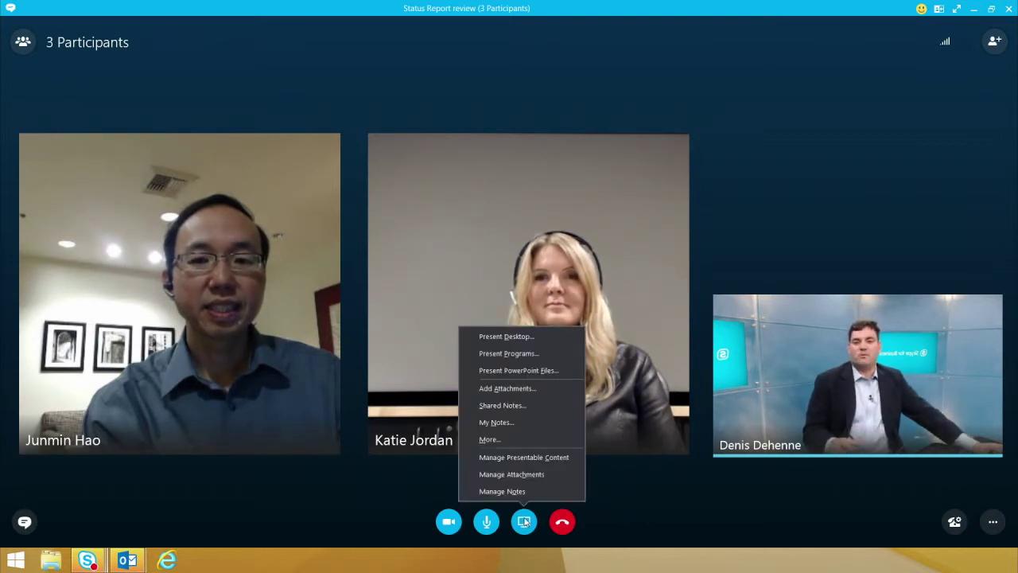
click(512, 422)
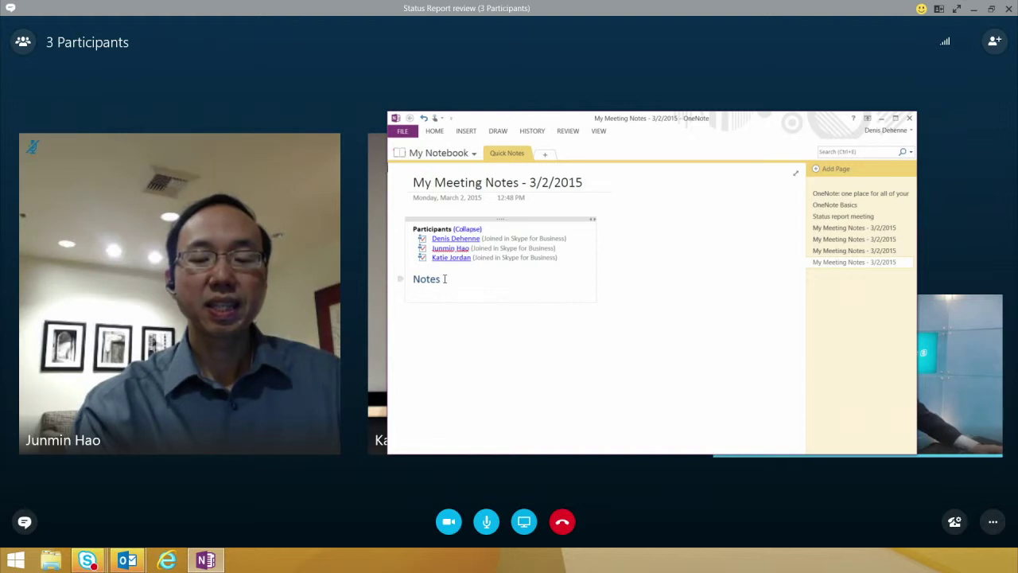
click(436, 134)
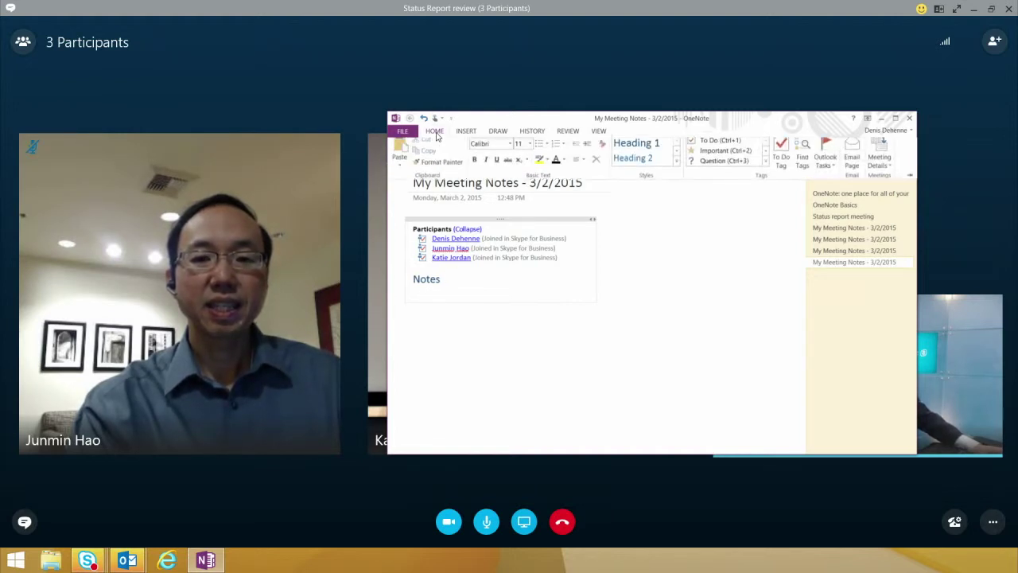
click(853, 155)
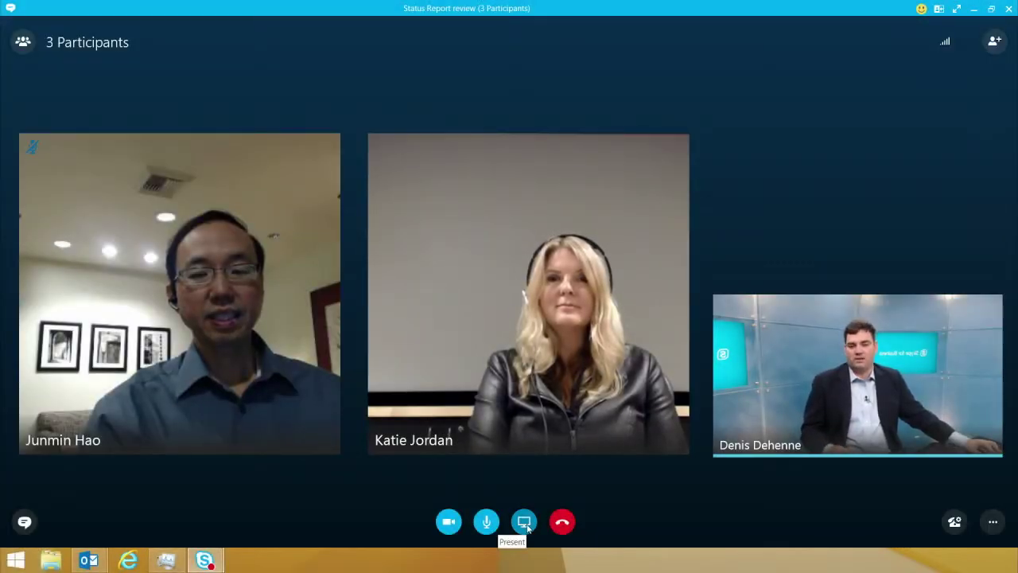
Step: Check the permission options of Project Overview.pptx in the meeting's presentable content and present the file
click(526, 526)
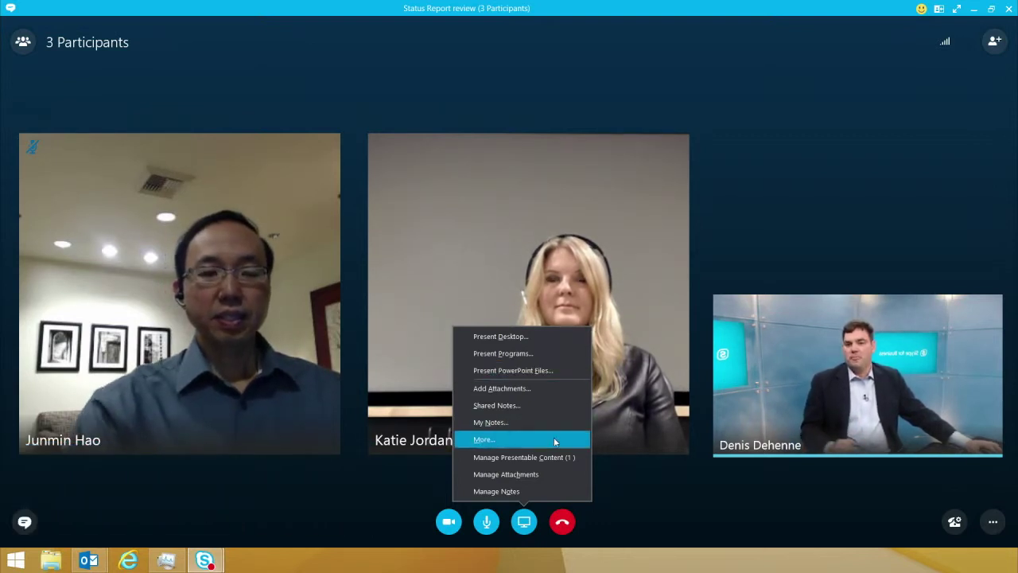
click(558, 460)
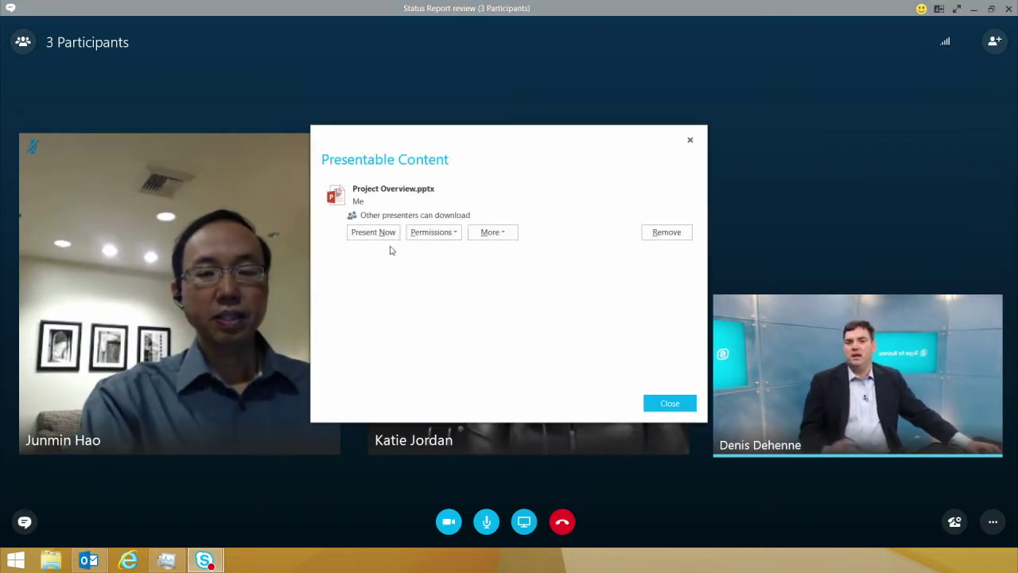
click(432, 234)
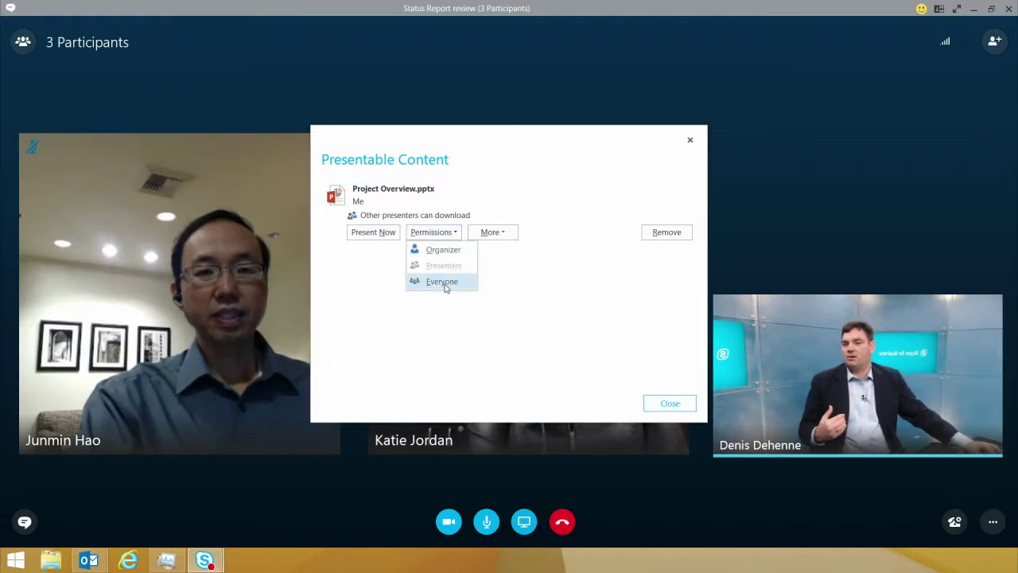
click(363, 271)
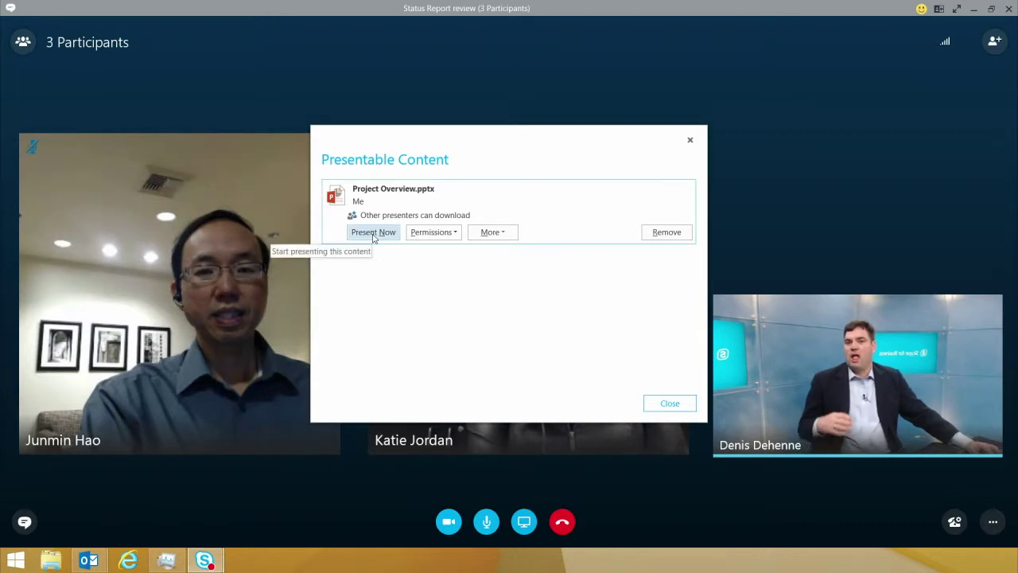
click(373, 234)
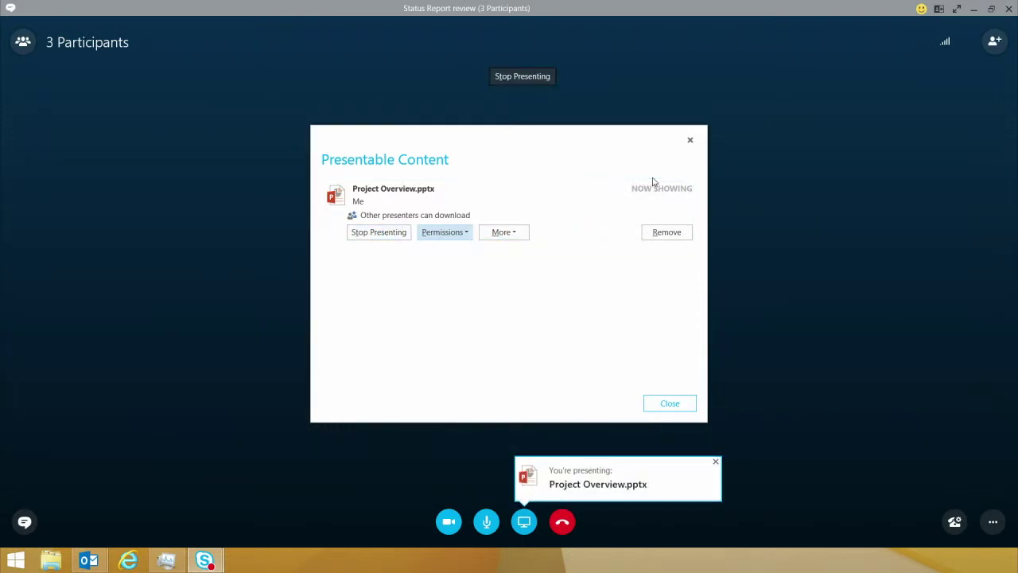
click(690, 141)
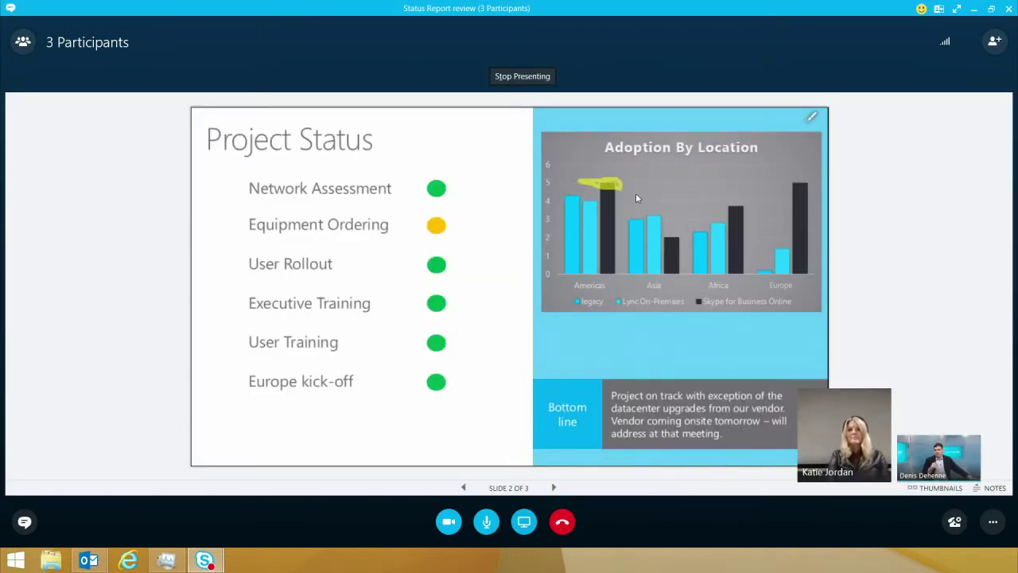
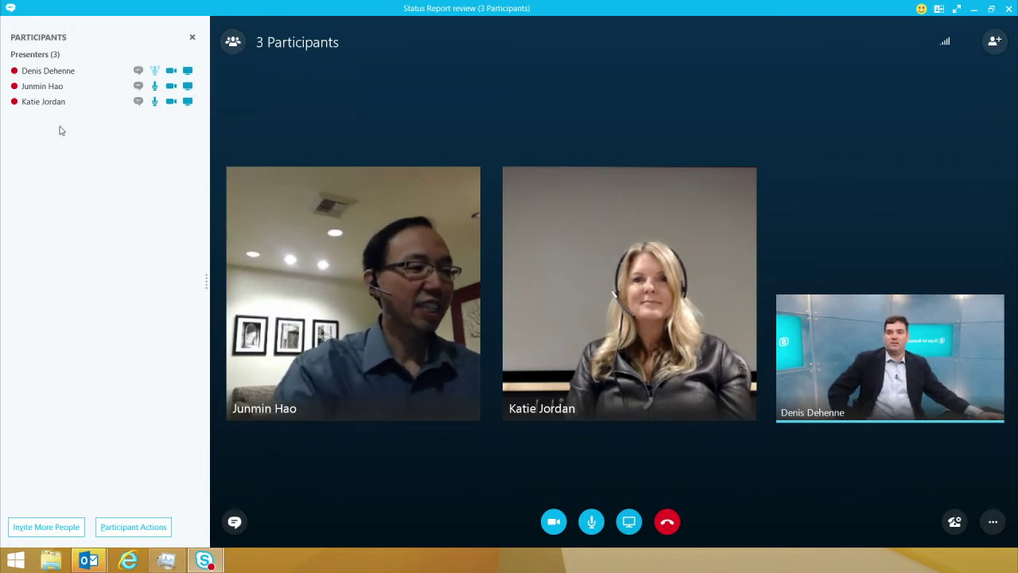
Step: Mute the second presenter in the participants list and make the third presenter an attendee
right_click(45, 85)
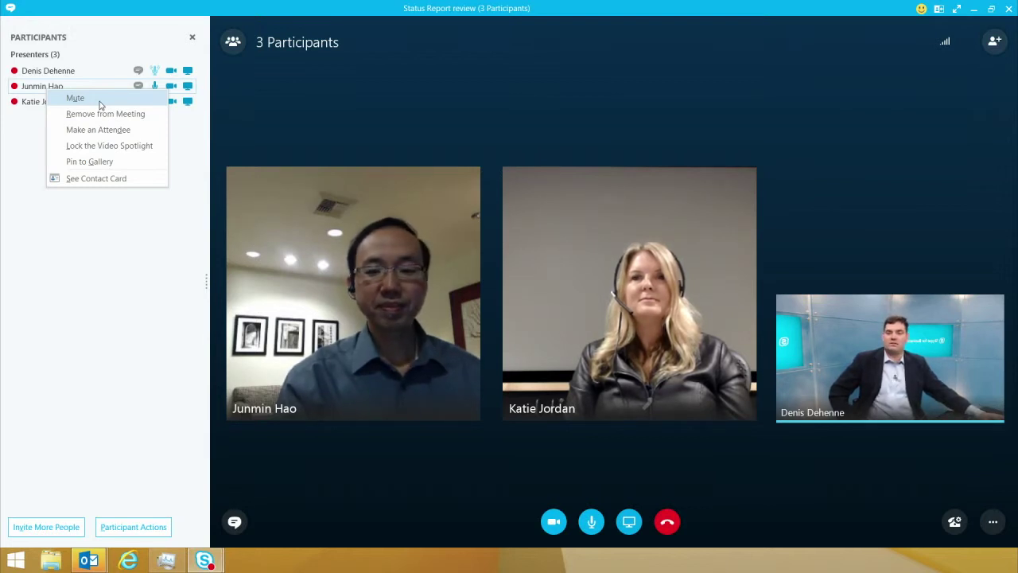
click(74, 98)
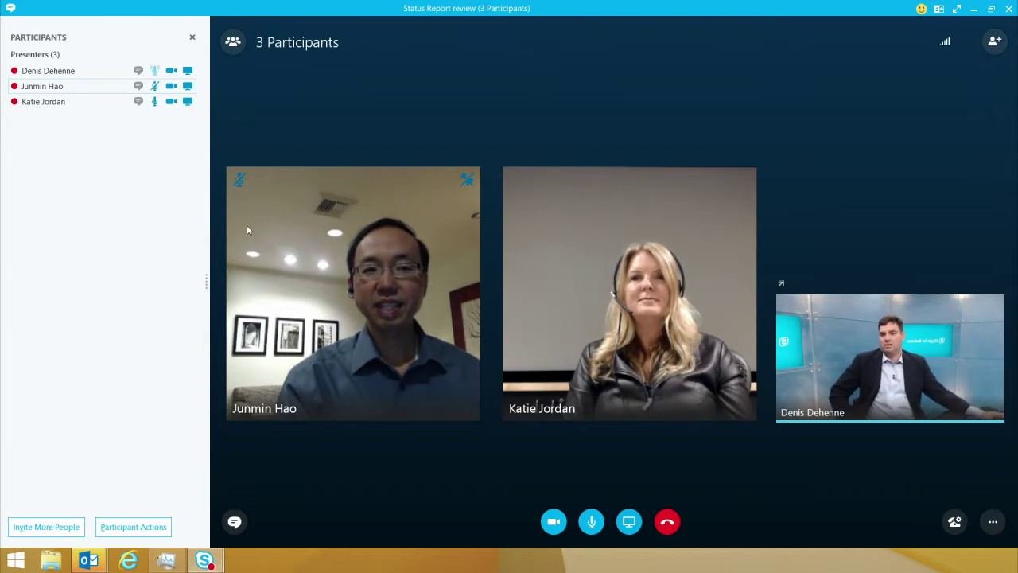
right_click(55, 104)
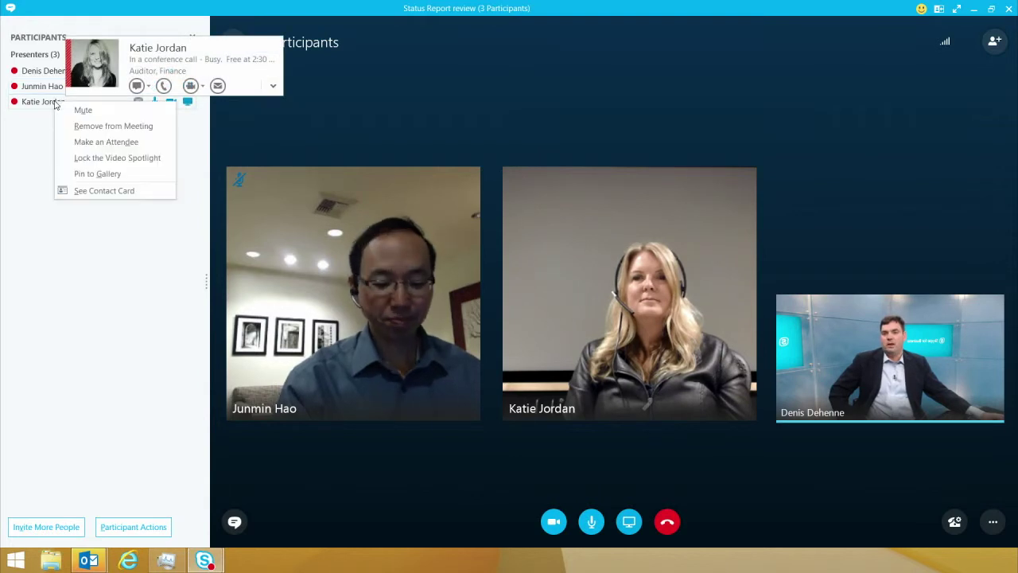
click(107, 142)
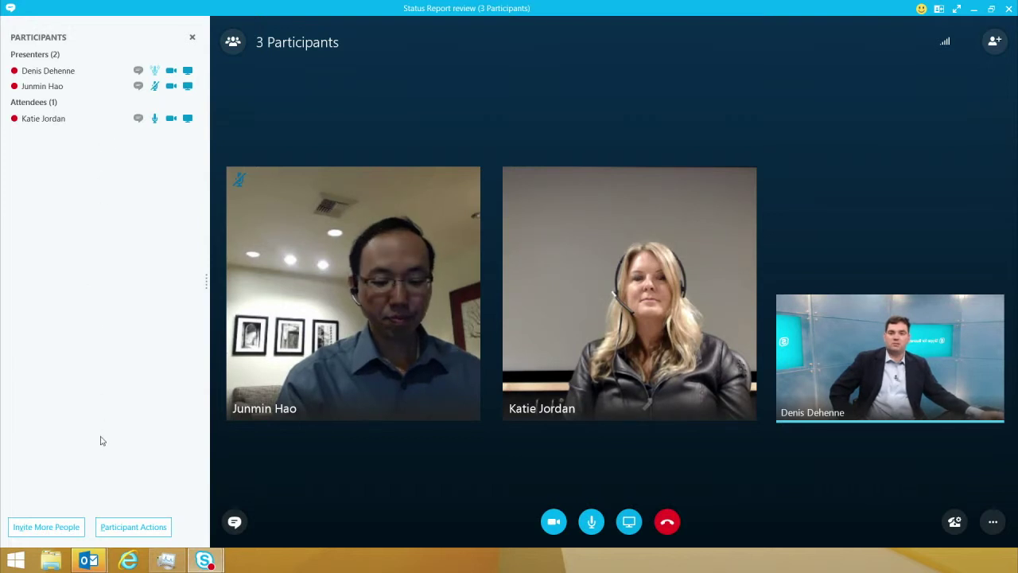
Step: Mute the meeting audience and block attendee video, leaving the participant actions open again
click(134, 527)
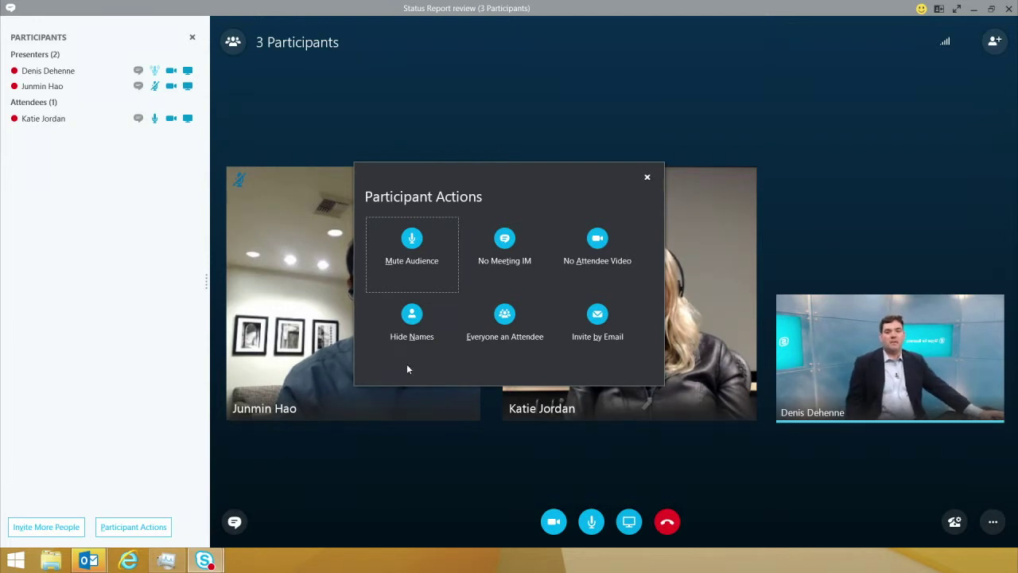
click(423, 264)
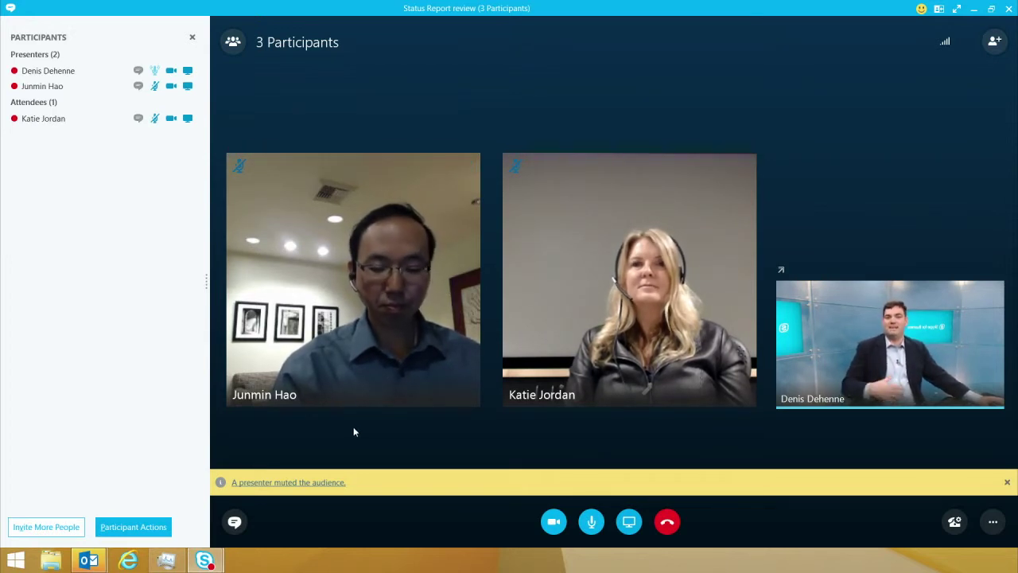
click(155, 529)
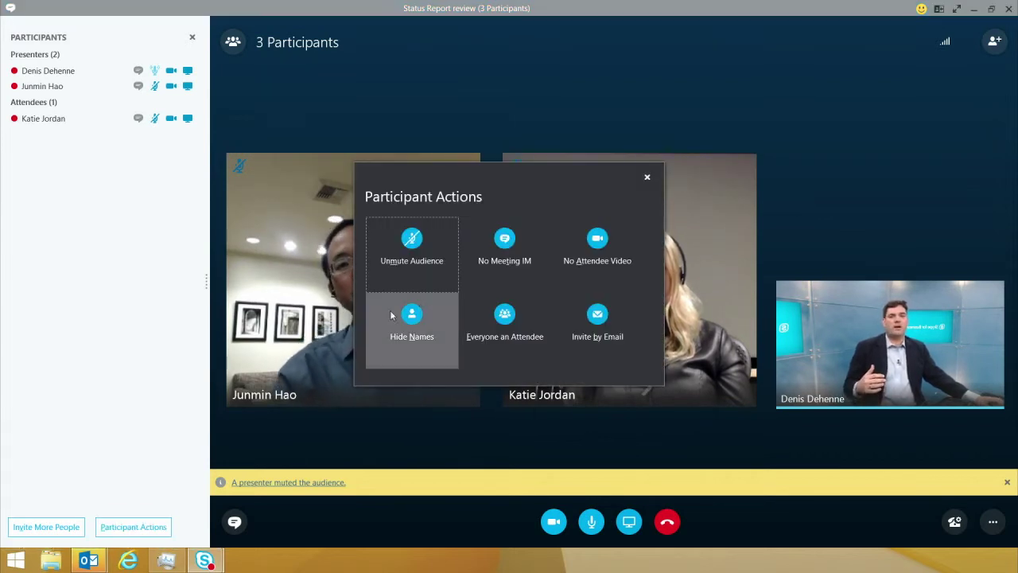
click(621, 241)
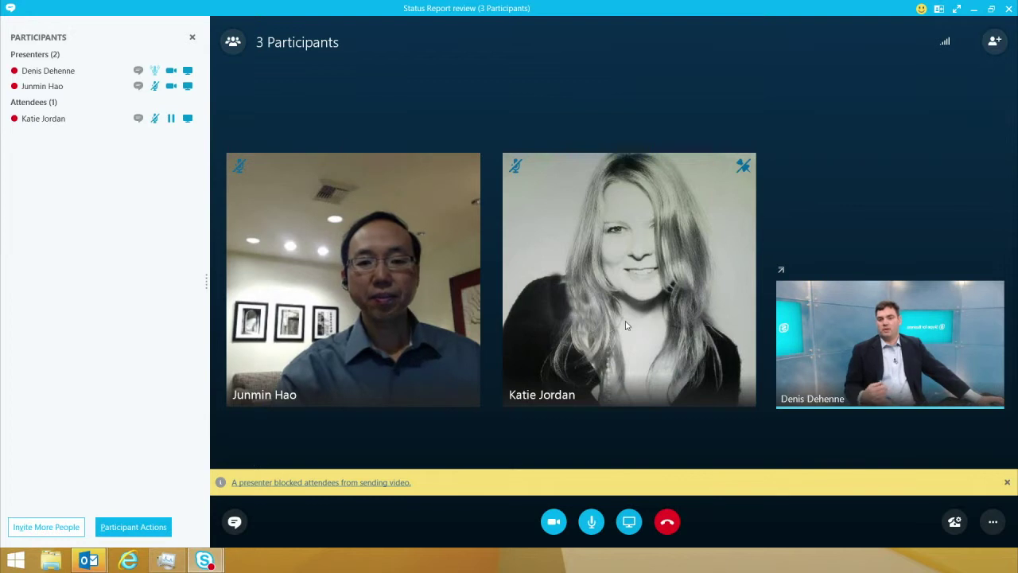
click(157, 528)
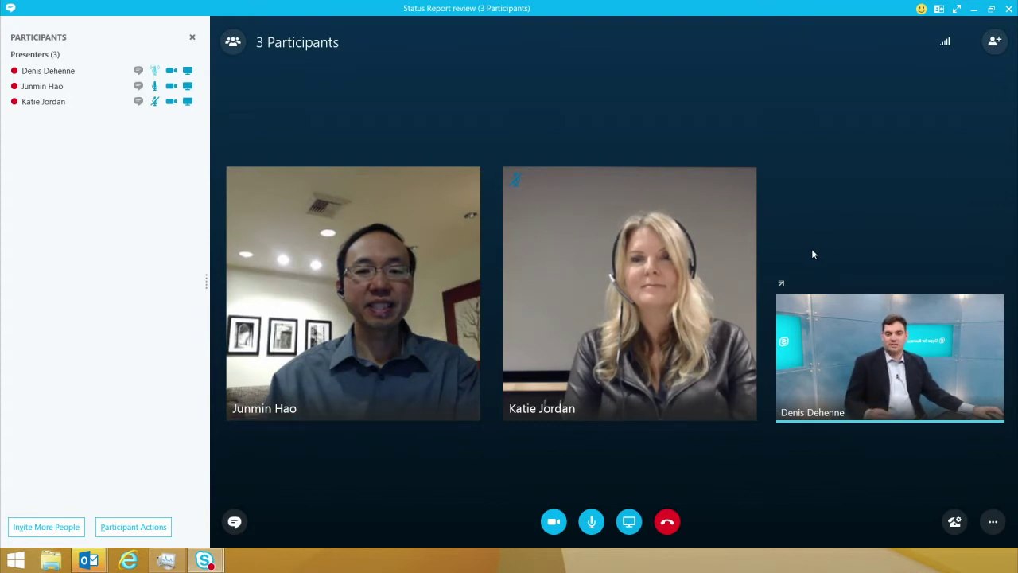
Step: Start a new poll in the meeting and name it Pets
mouse_move(634, 523)
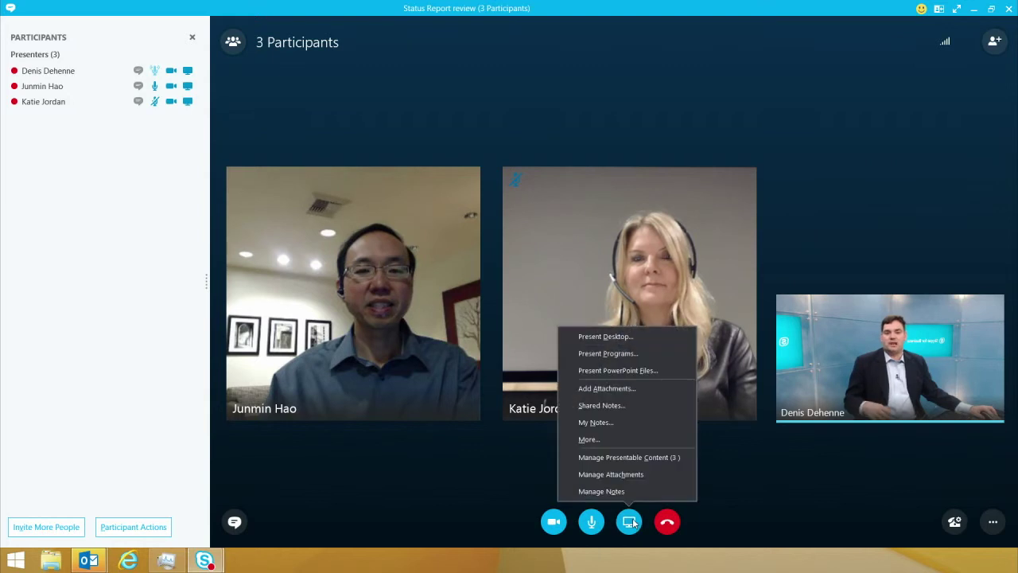
click(606, 440)
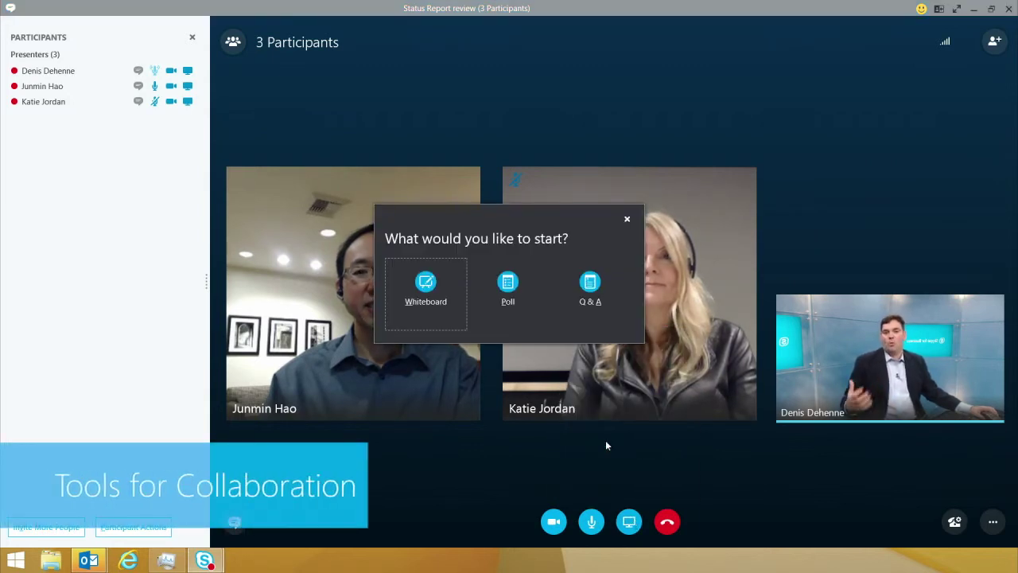
click(513, 293)
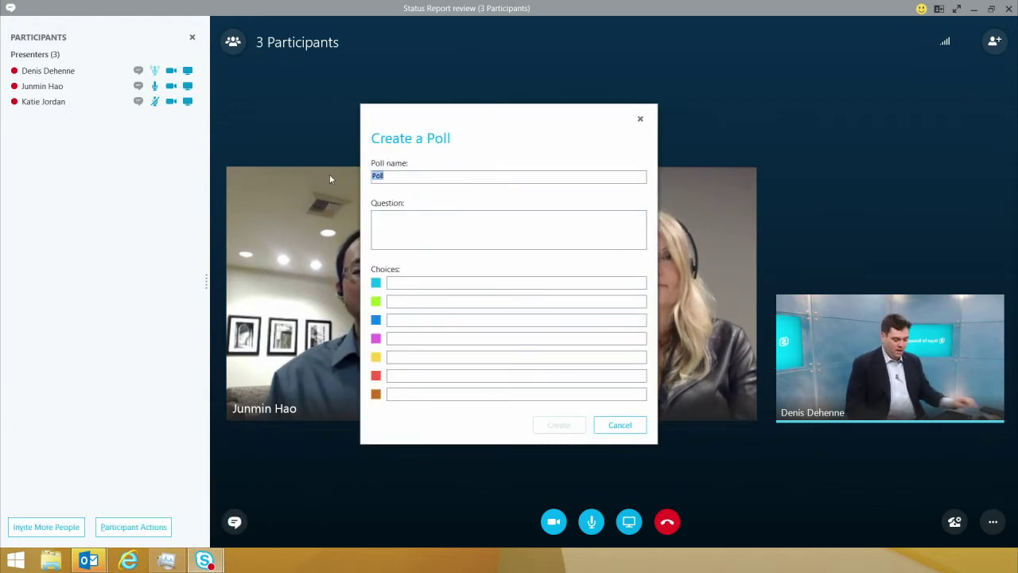
text(Pets)
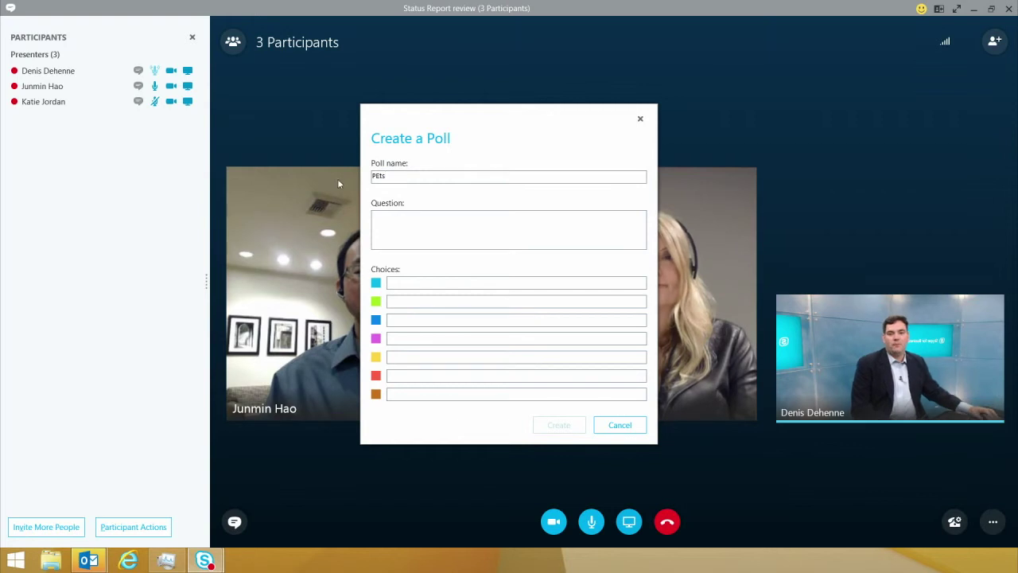
key(BackSpace)
key(BackSpace)
key(BackSpace)
text(ets)
Step: Enter "What is your favorite pet?" as the poll question
click(422, 220)
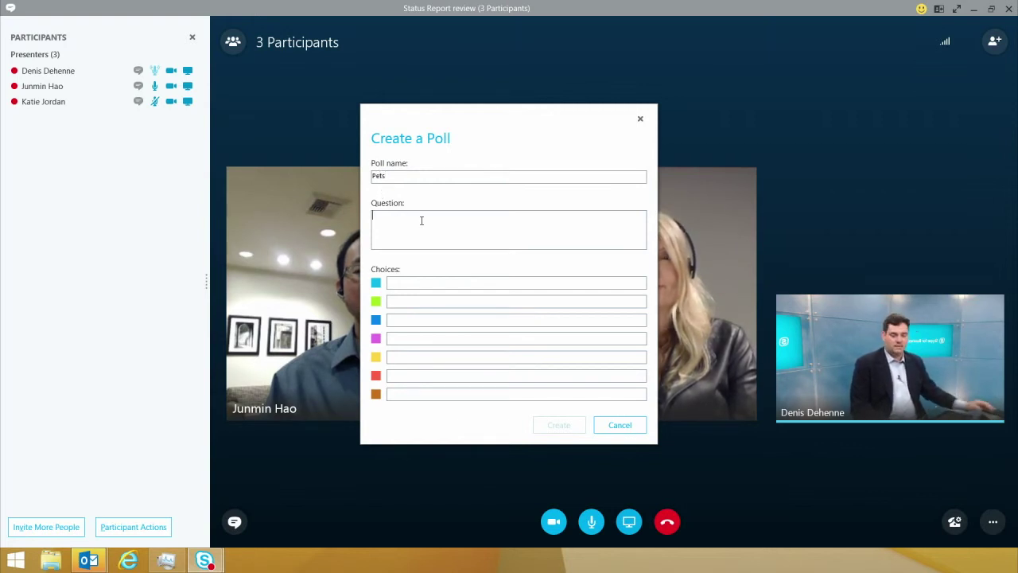
text(What is yo)
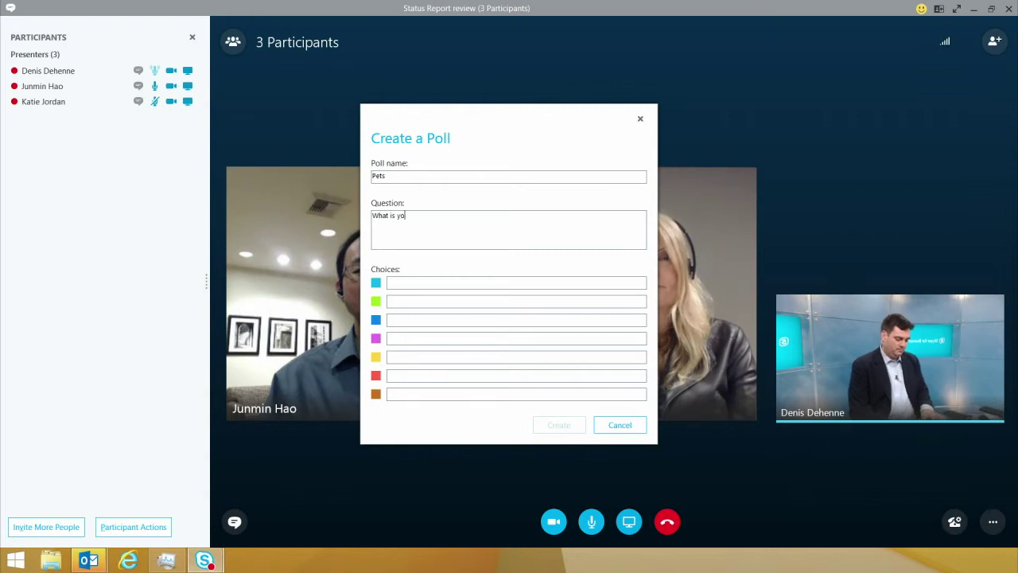
text(ur favorite pet)
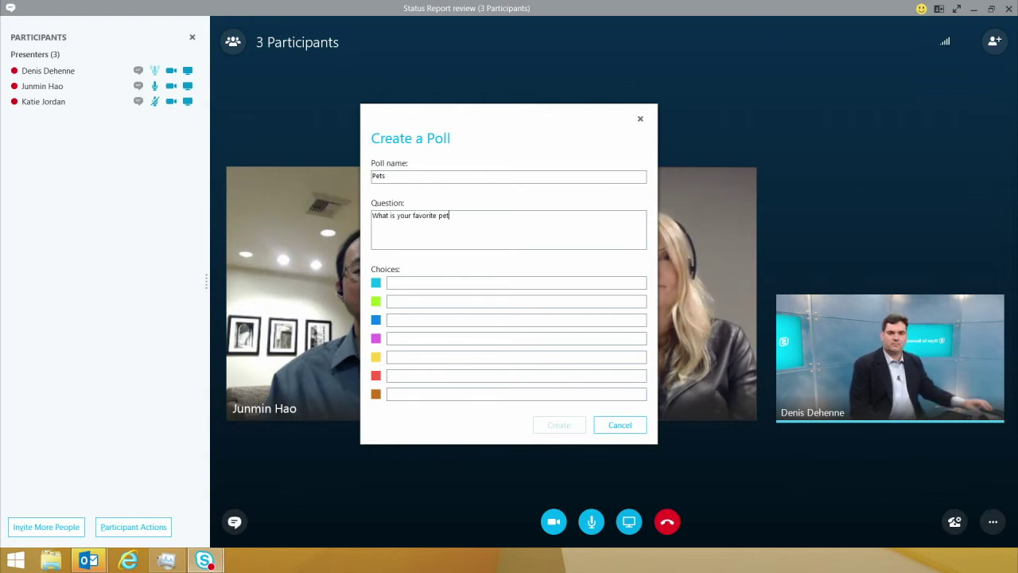
text(?)
Step: Add Dog, Cat and Pig as the poll choices and create the poll
click(456, 282)
text(Dog)
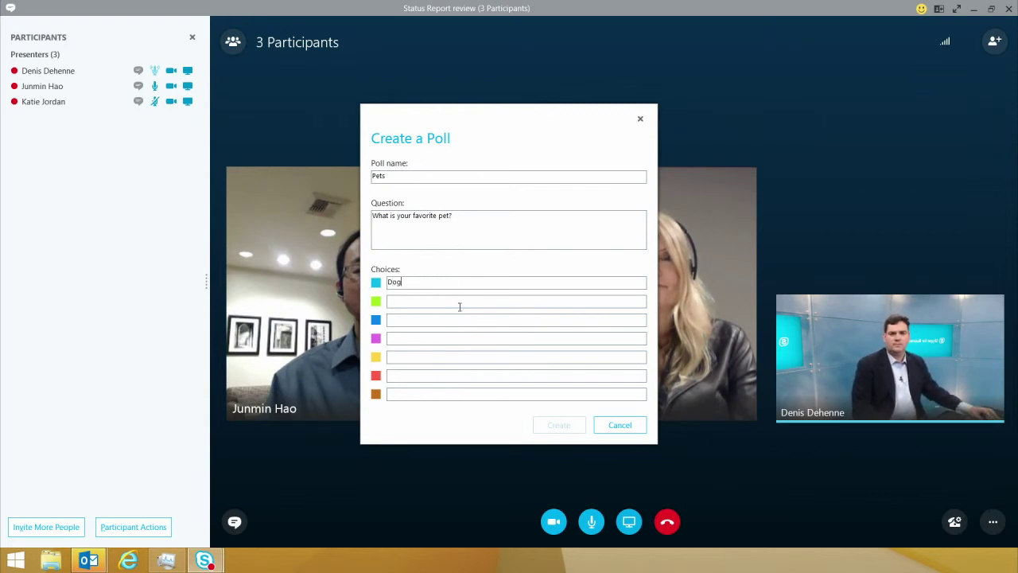
text(Cat)
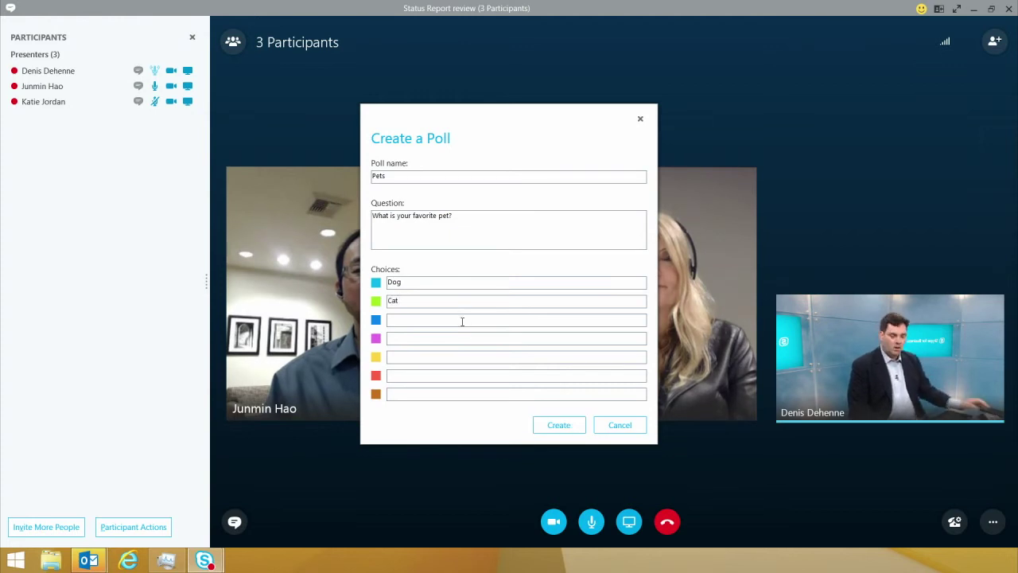
text(Pig)
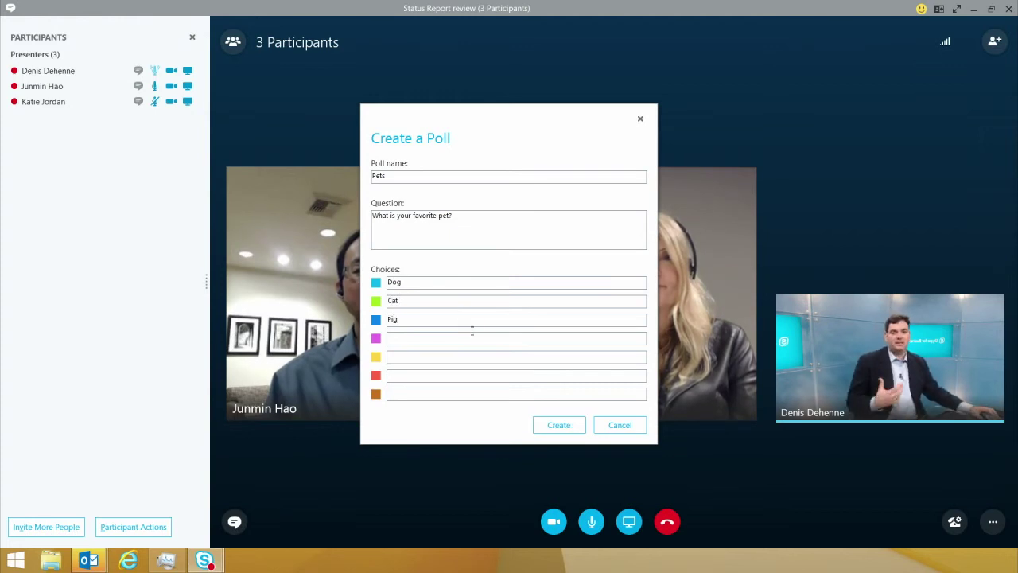
click(548, 430)
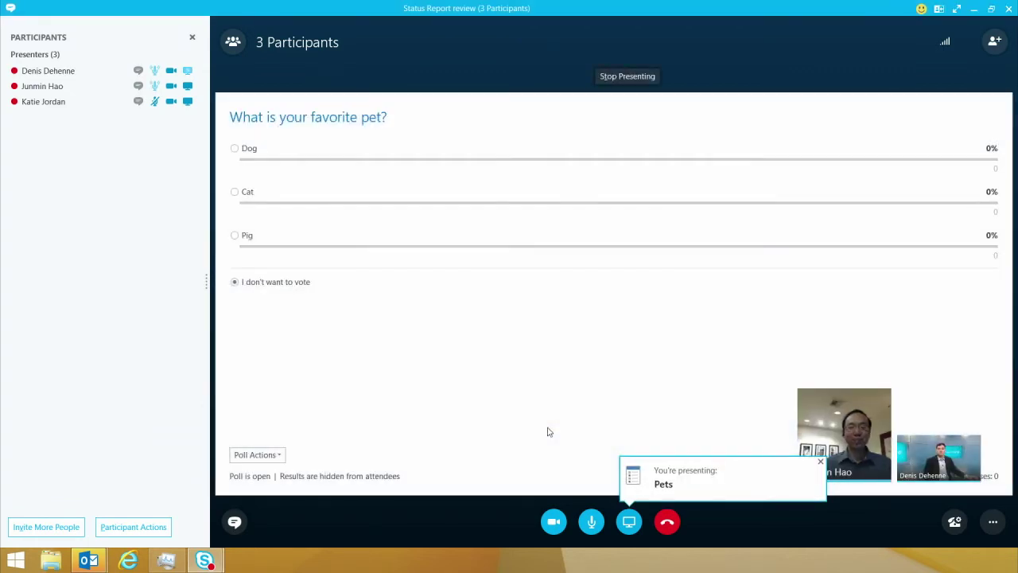